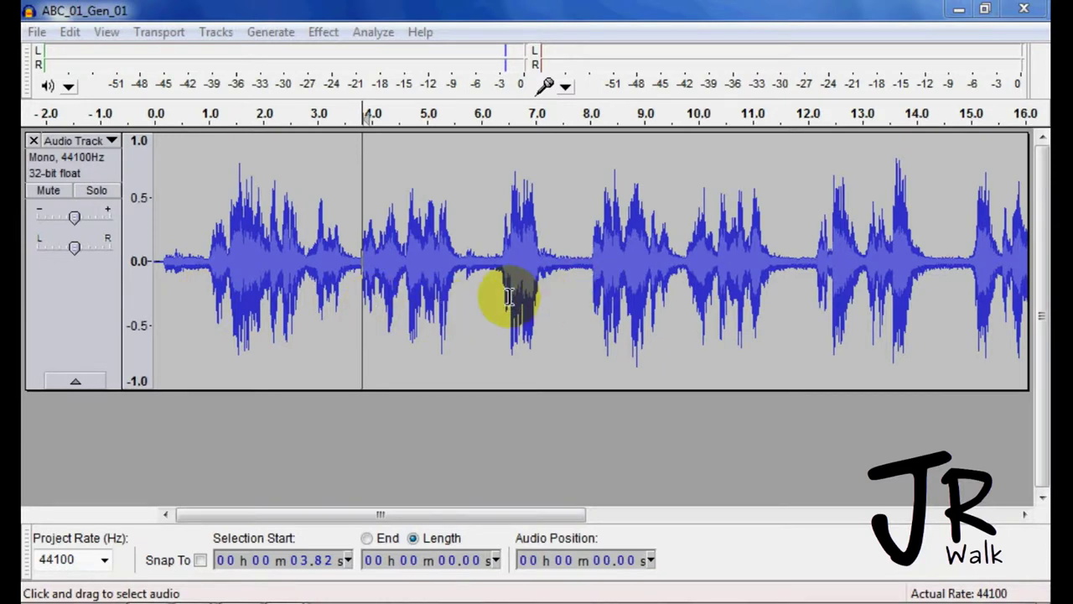
Play the narration from just before the speech begins, then stop it
left_click(197, 298)
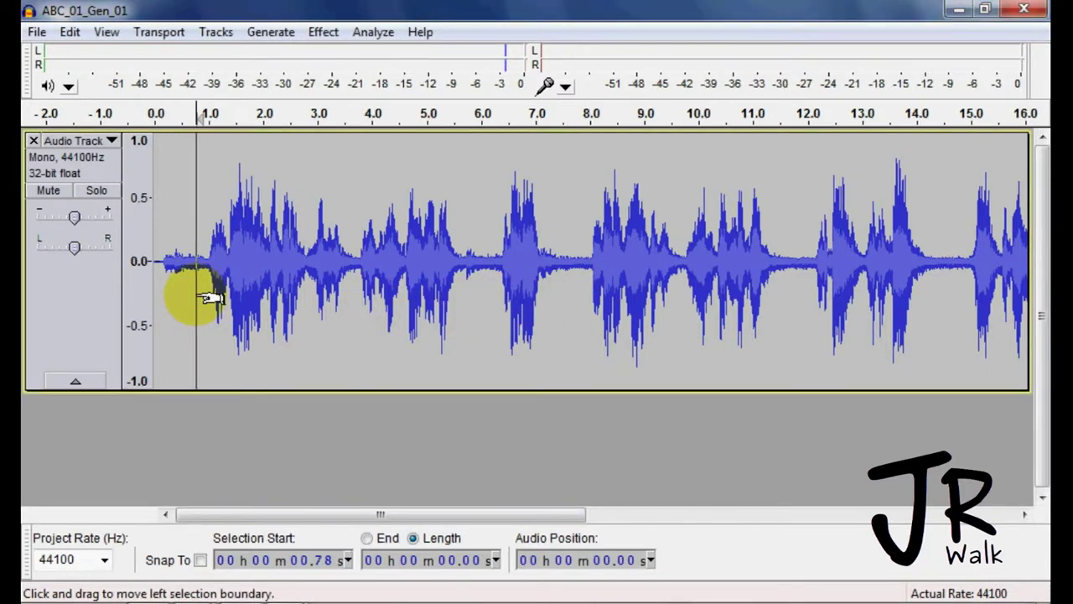
key("space")
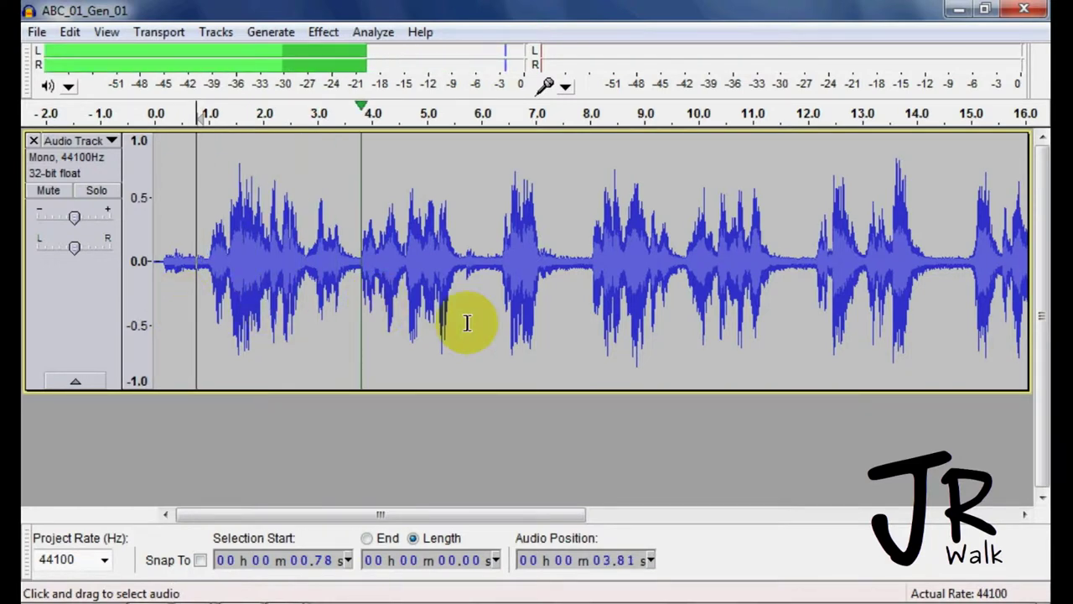
key("space")
Audition quiet gaps for pure hiss, ending with a 0.55 s selection near 14.34 s
left_click_drag(587, 289, 570, 304)
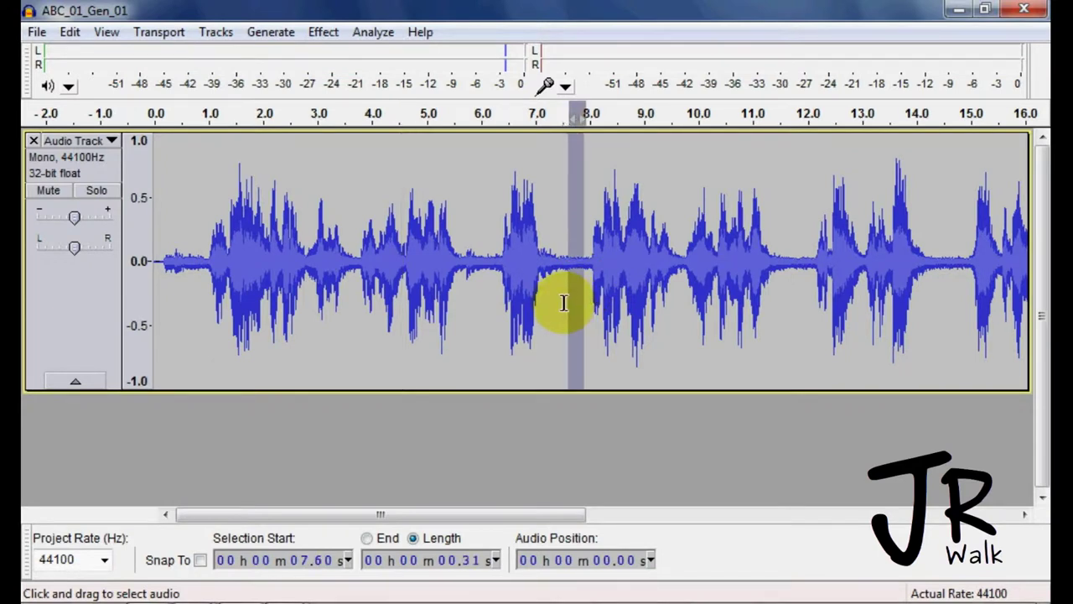
key("space")
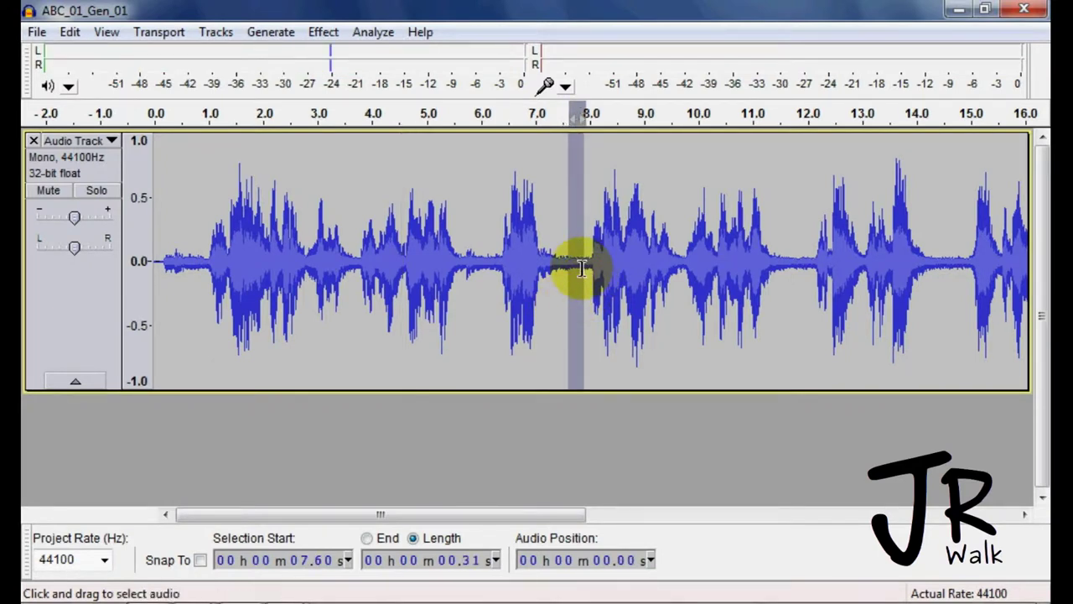
left_click_drag(570, 269, 557, 297)
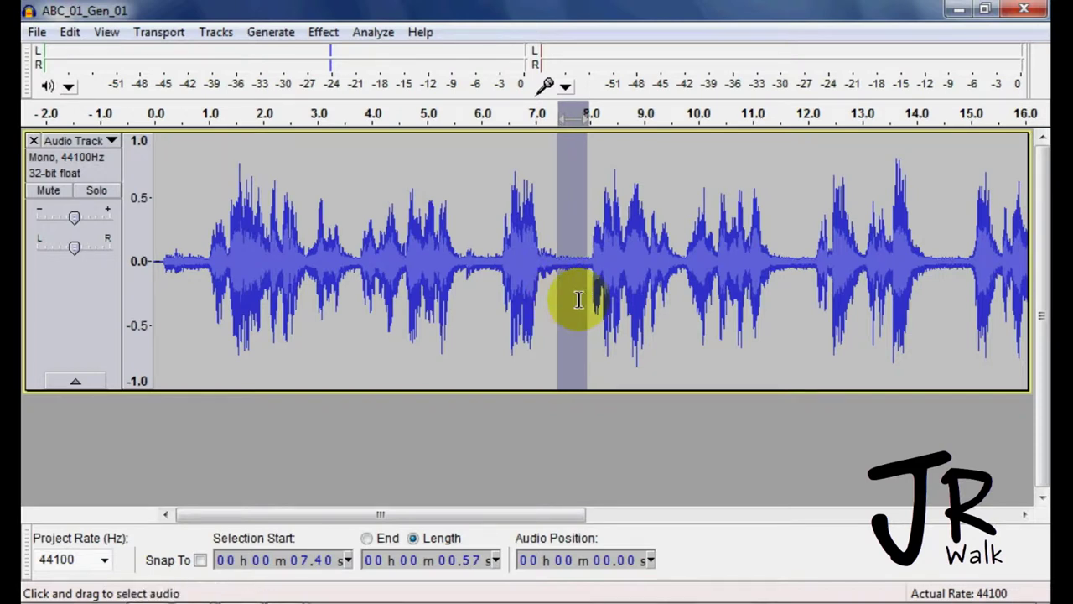
key("space")
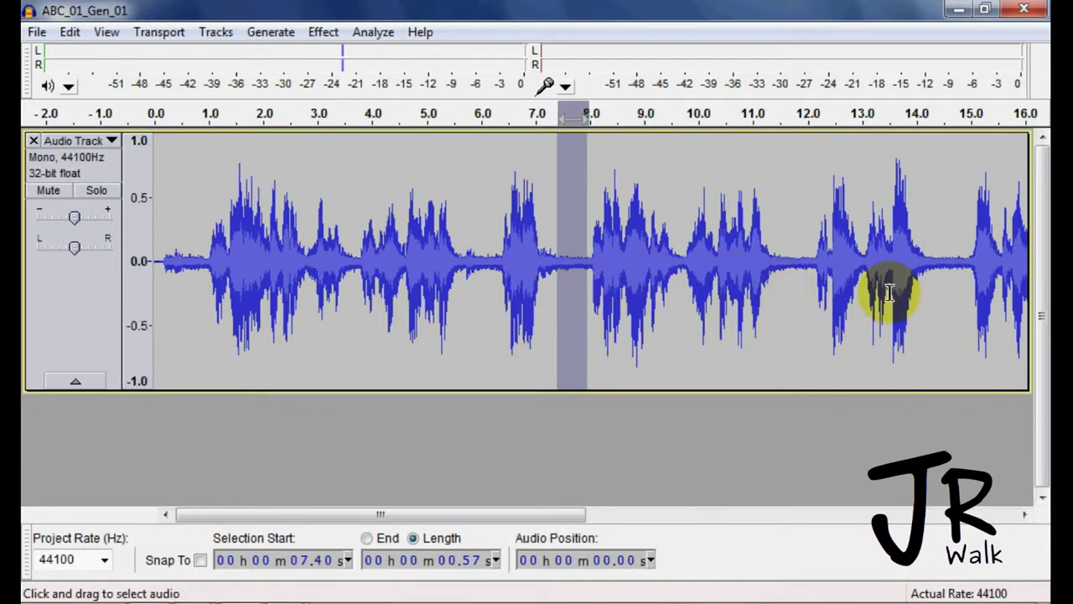
left_click_drag(964, 278, 935, 297)
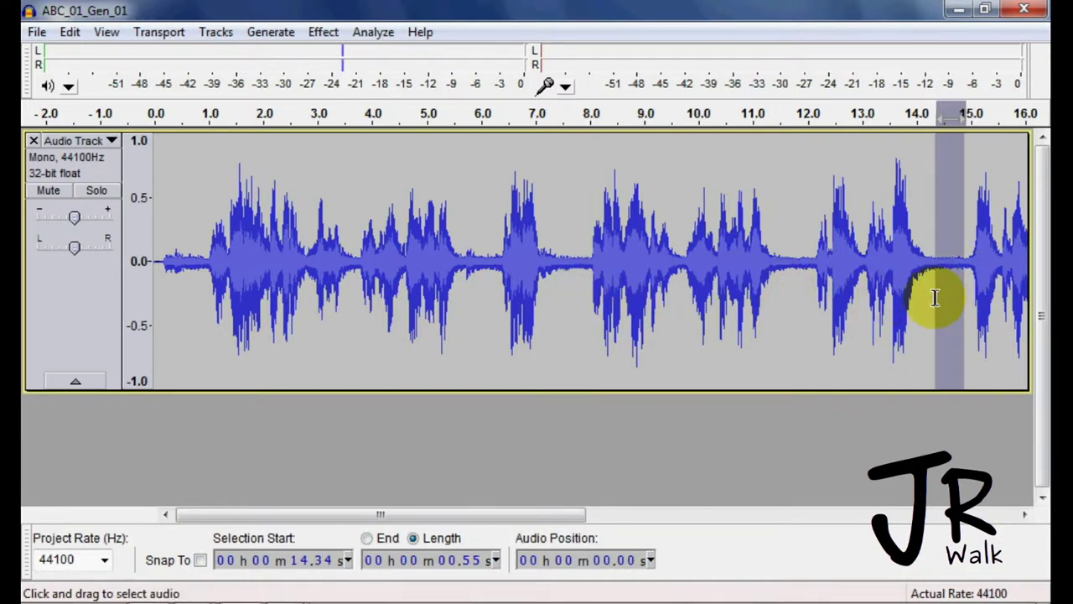
Listen to the hiss selection and capture it as the Noise Removal noise profile
key("space")
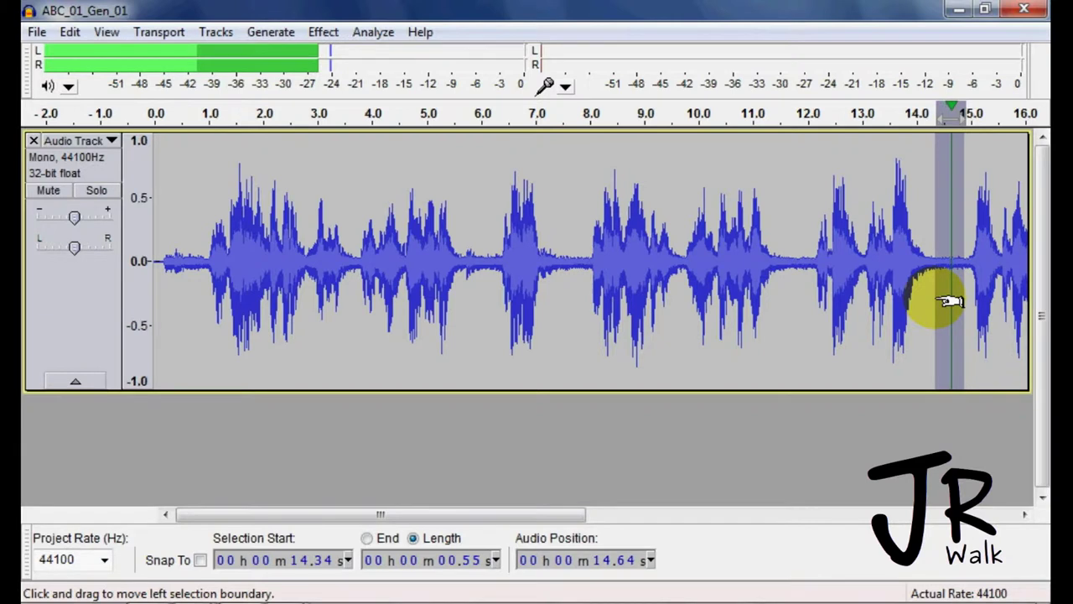
left_click(329, 38)
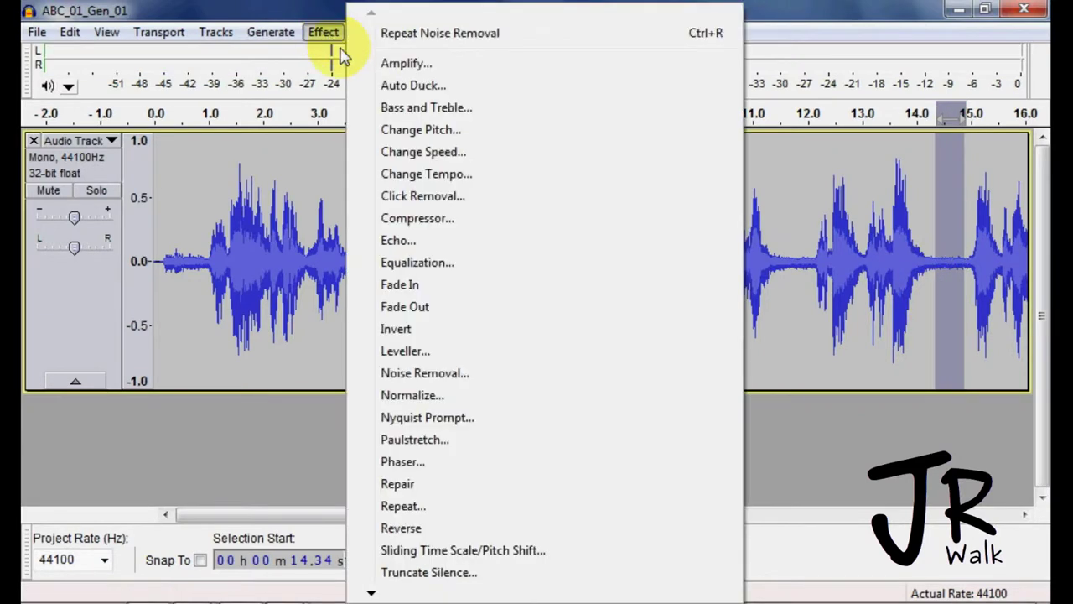
left_click(434, 371)
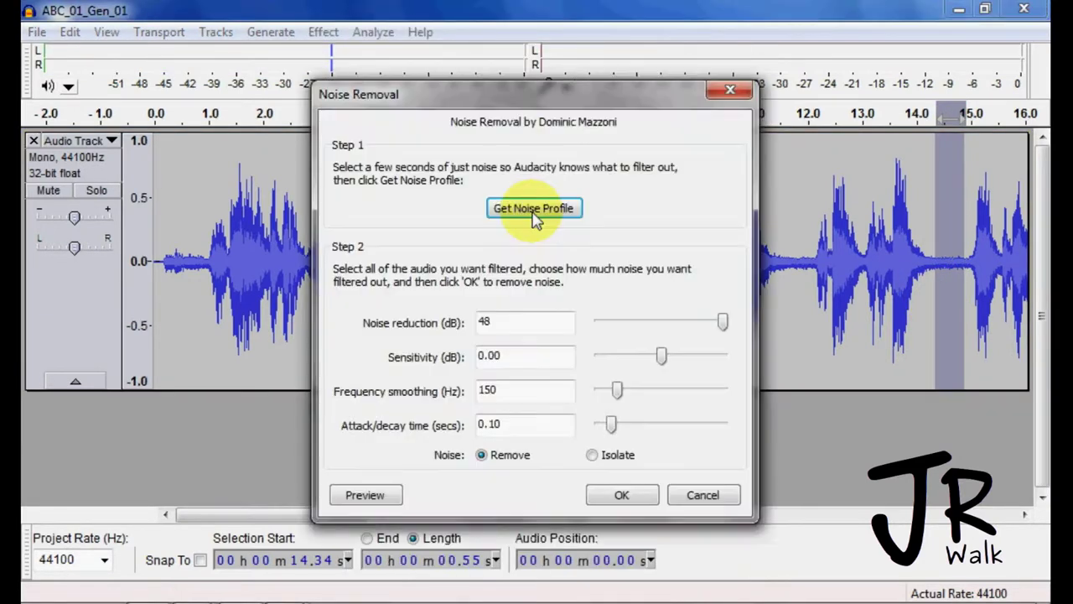
left_click(535, 210)
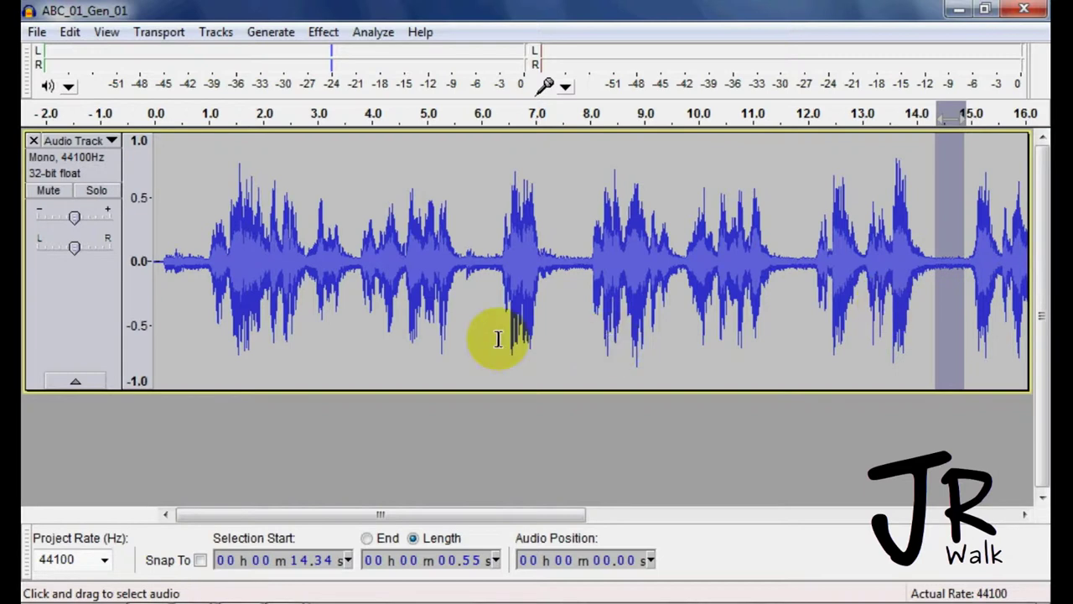
Fit the whole track in view and select the entire narration track
key("ctrl+f")
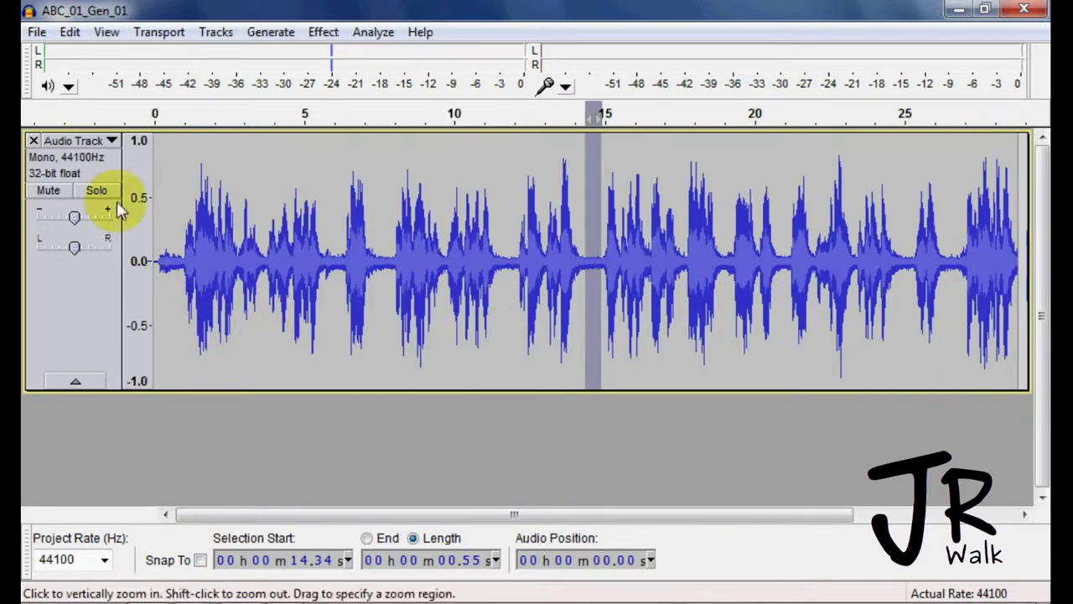
left_click(109, 176)
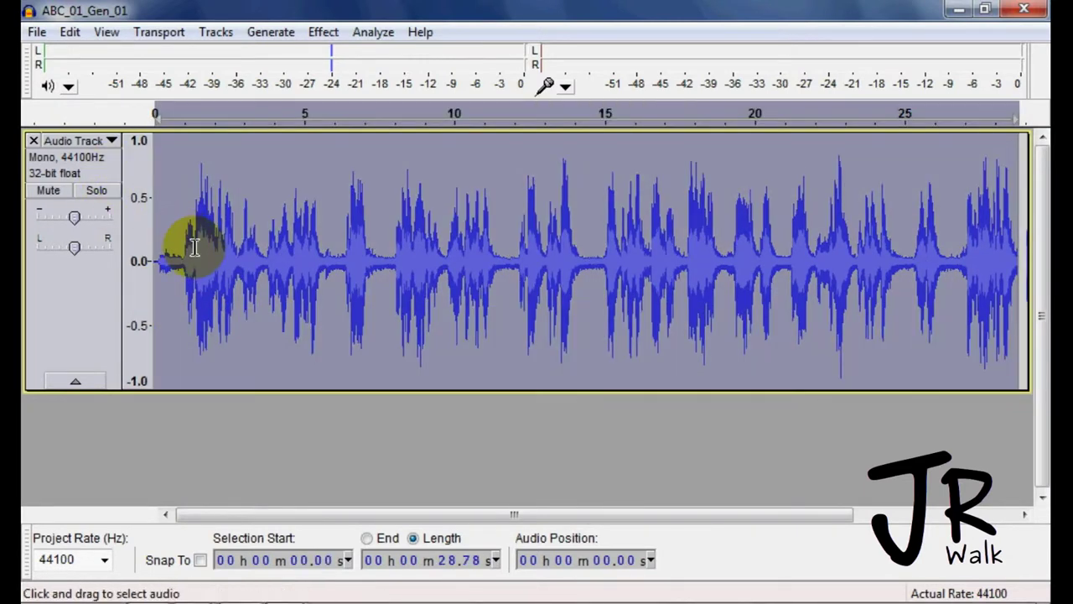
left_click(327, 34)
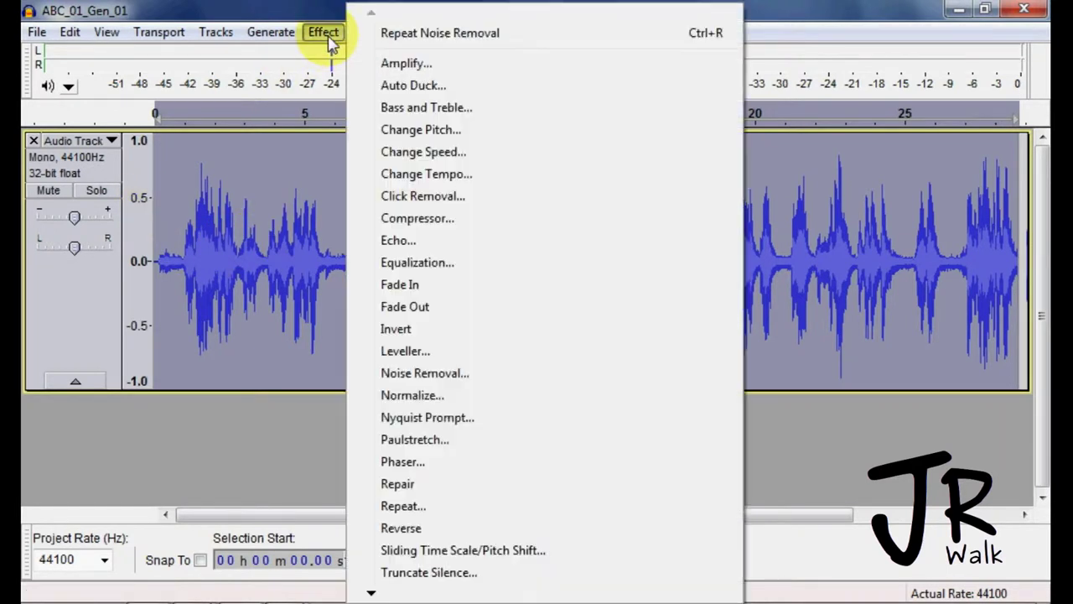
Set Noise Removal to 10 dB reduction, 0 Hz smoothing and 0.00 s attack/decay, then preview
left_click(467, 378)
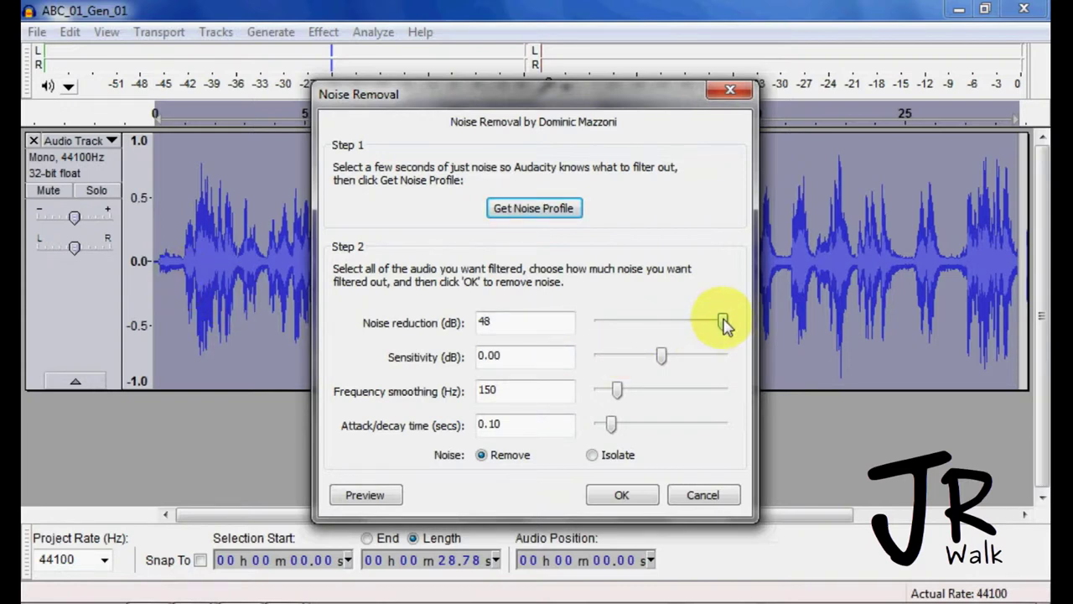
left_click_drag(722, 324, 622, 337)
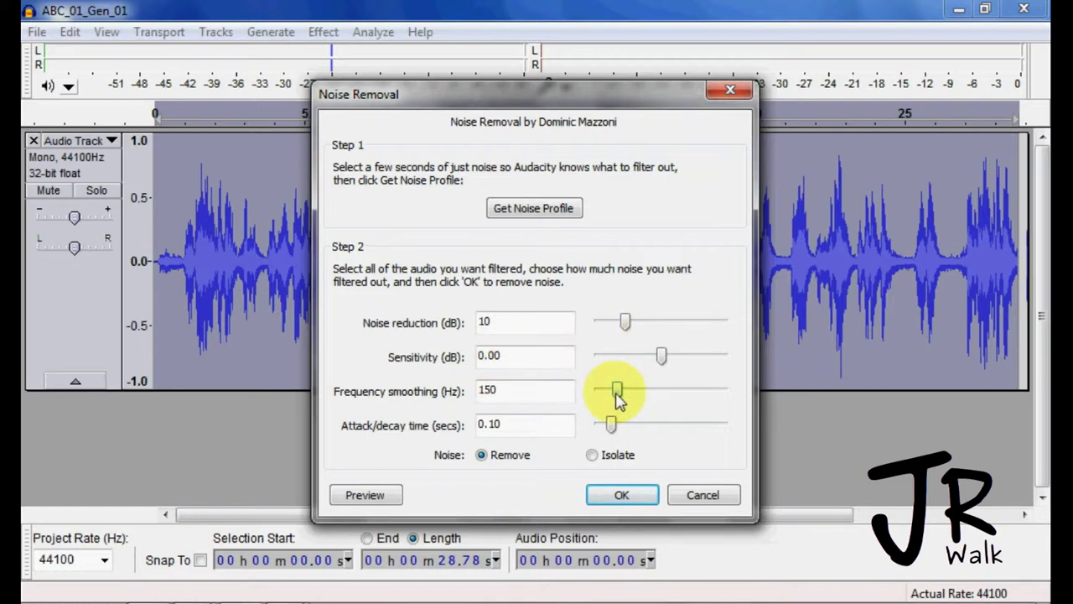
left_click(507, 390)
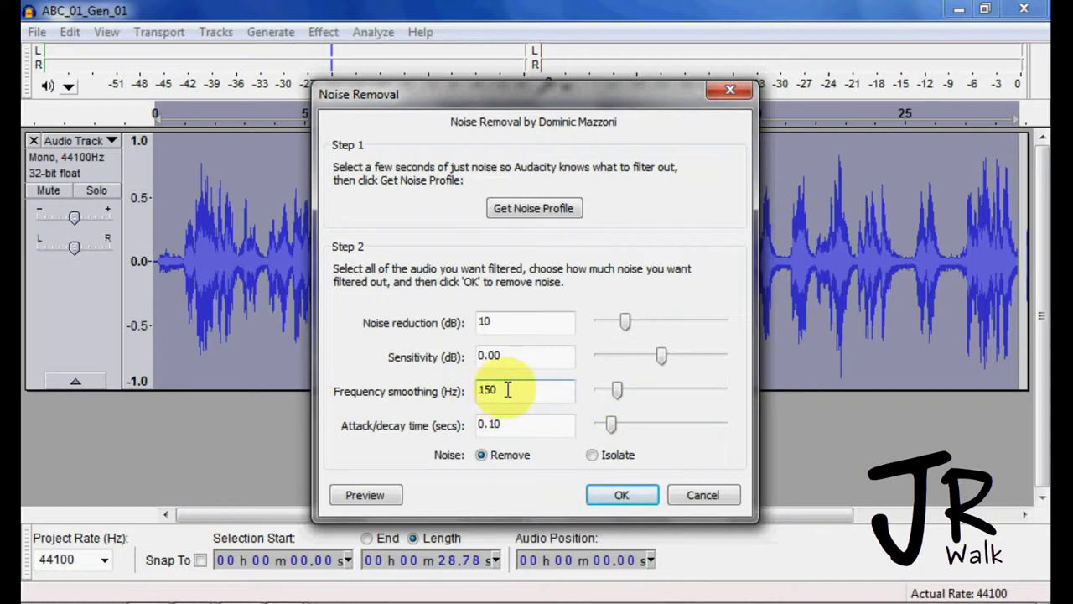
left_click(617, 394)
mouse_move(618, 398)
left_mouse_down()
mouse_move(591, 386)
mouse_move(599, 397)
left_mouse_up()
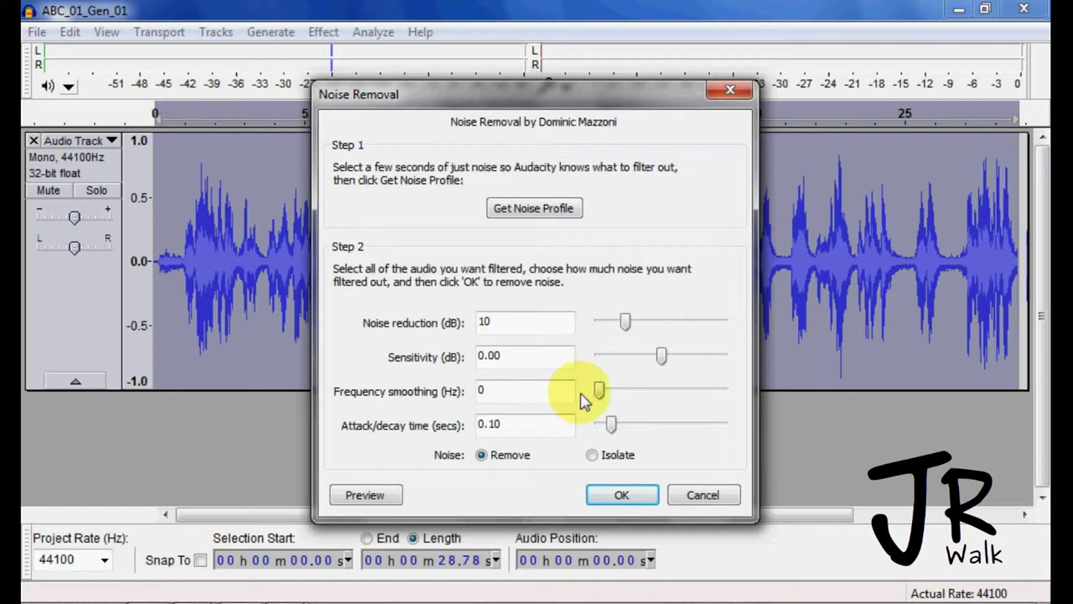
left_click_drag(614, 425, 575, 424)
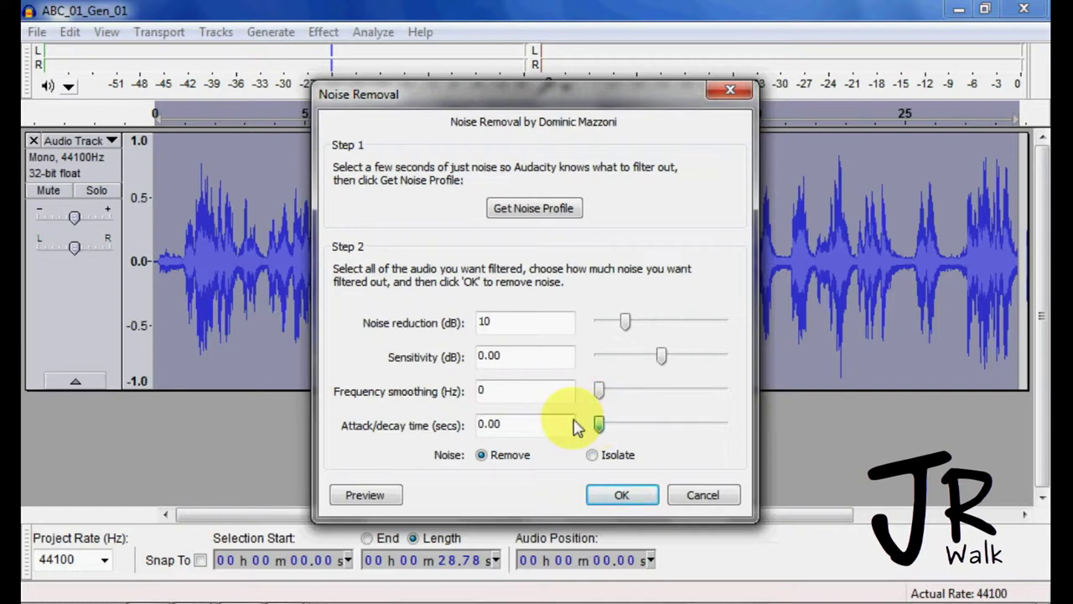
left_click(376, 498)
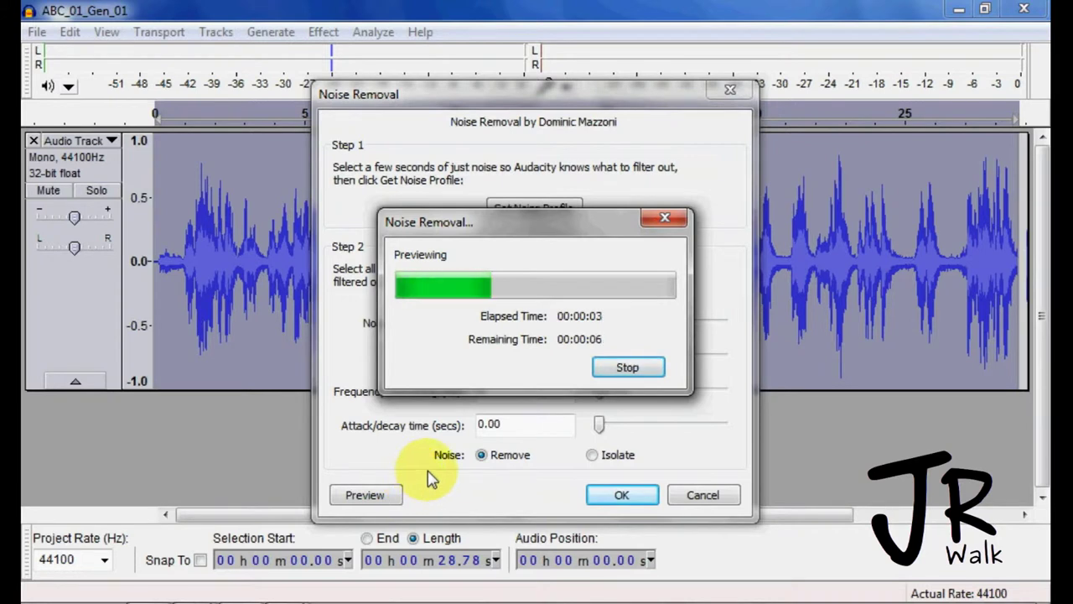
left_click(639, 369)
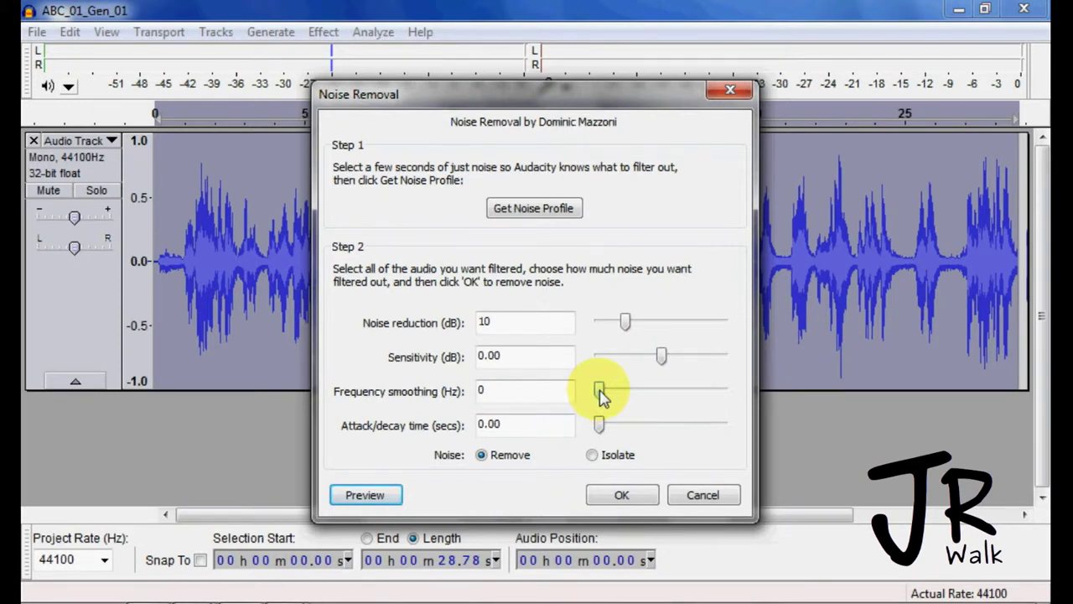
Try frequency smoothing at 290 Hz, then at 240 Hz
left_click_drag(602, 392, 638, 390)
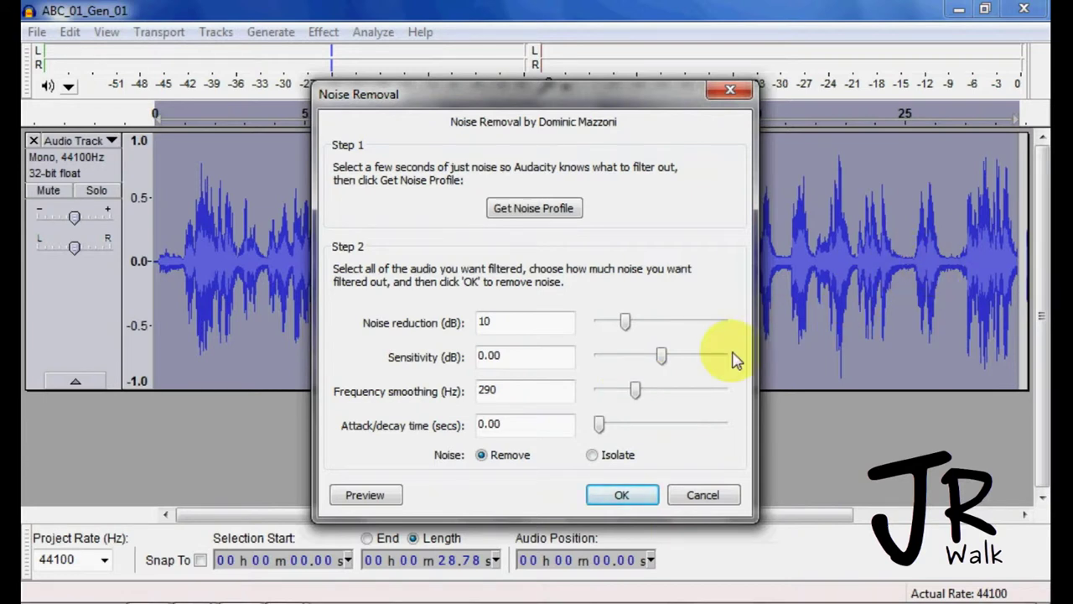
left_click_drag(637, 389, 616, 426)
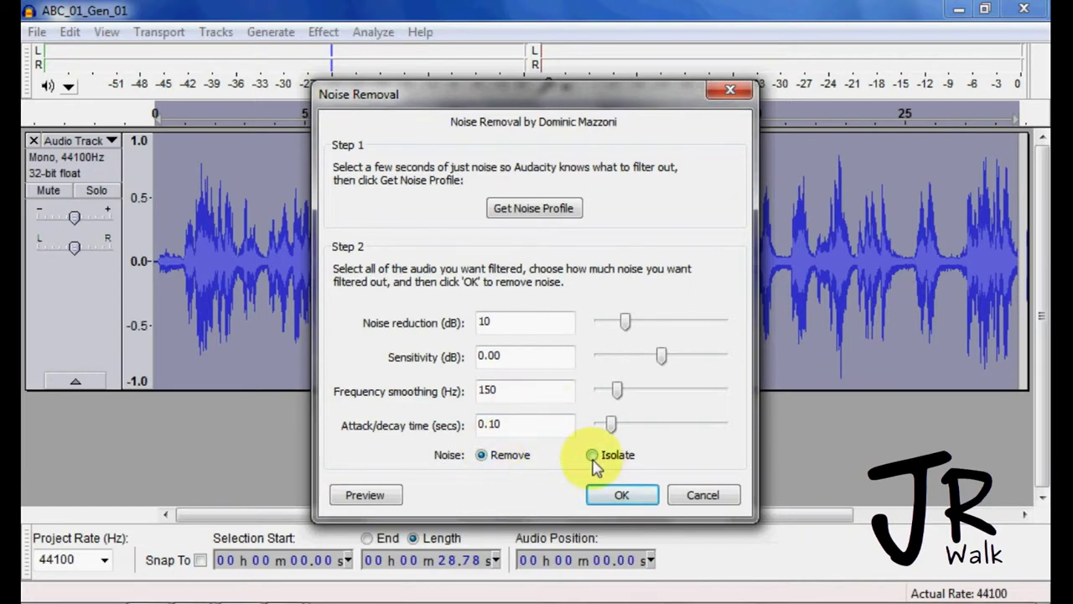
Switch the noise mode to Isolate and preview the isolated hiss
left_click(592, 457)
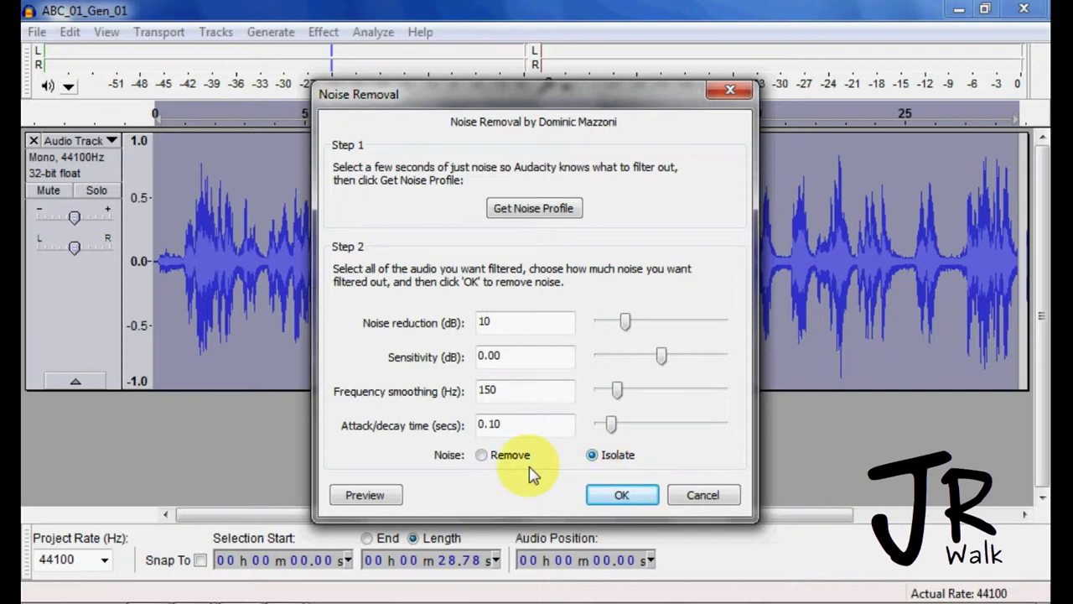
left_click(379, 498)
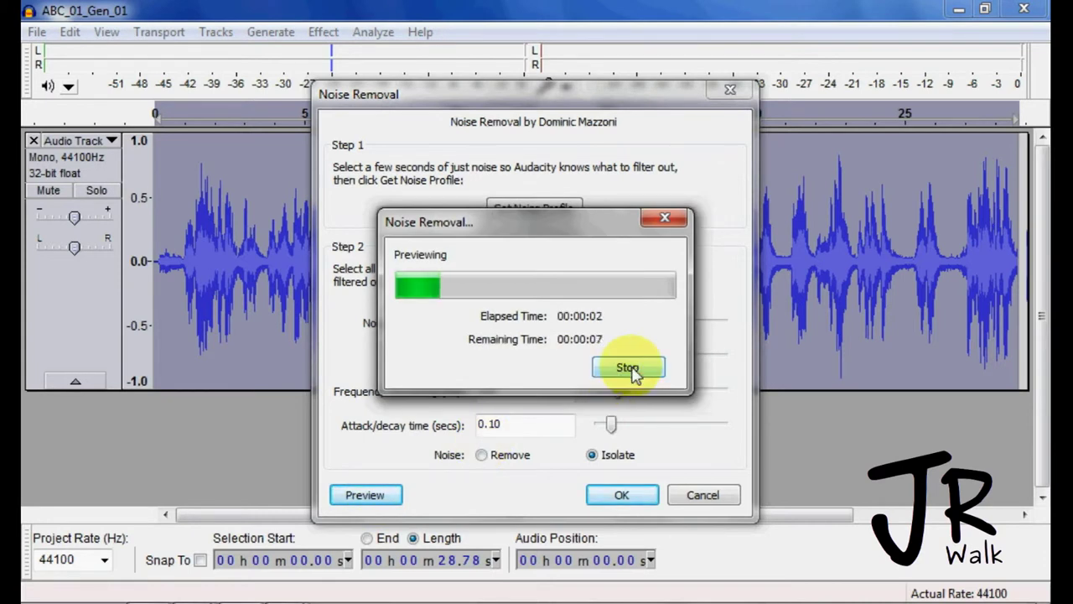
left_click(628, 369)
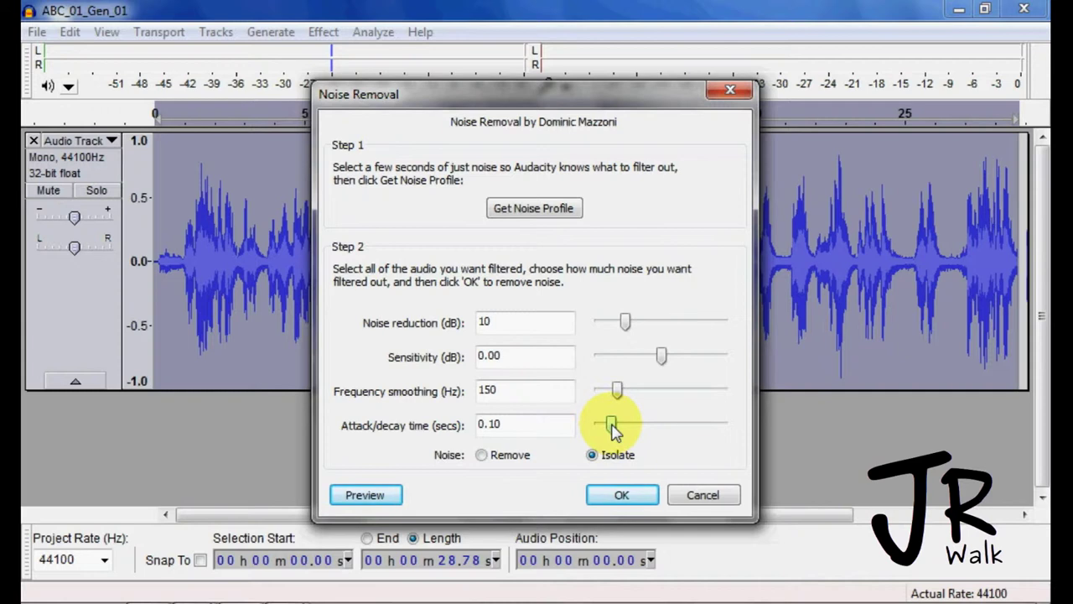
Preview with 130 Hz smoothing and 0.07 s attack/decay, then with 48 dB reduction
left_click_drag(618, 391, 619, 397)
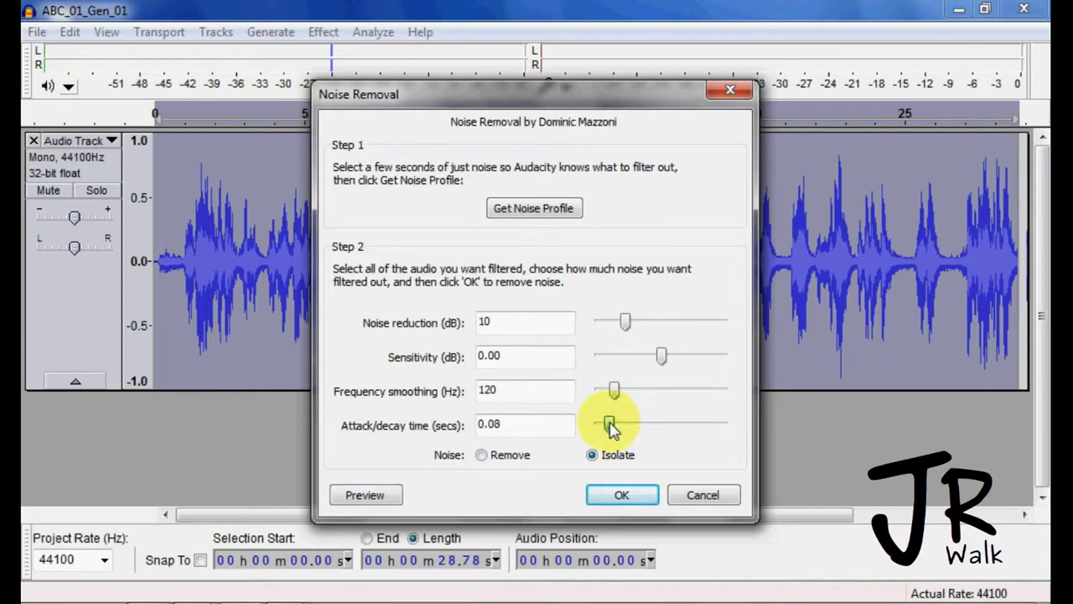
left_click_drag(610, 427, 607, 428)
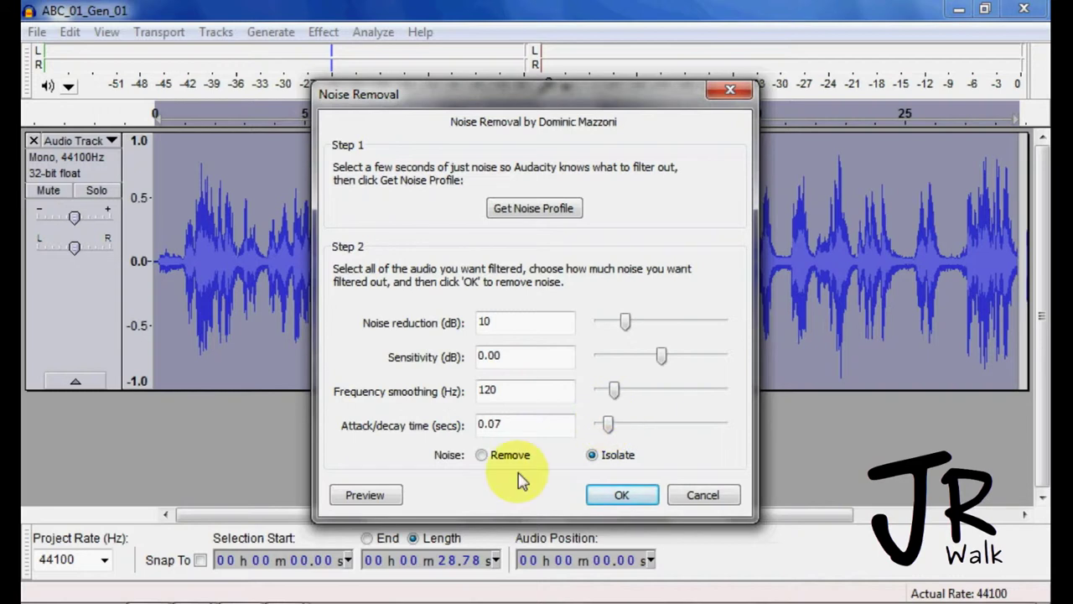
left_click(377, 497)
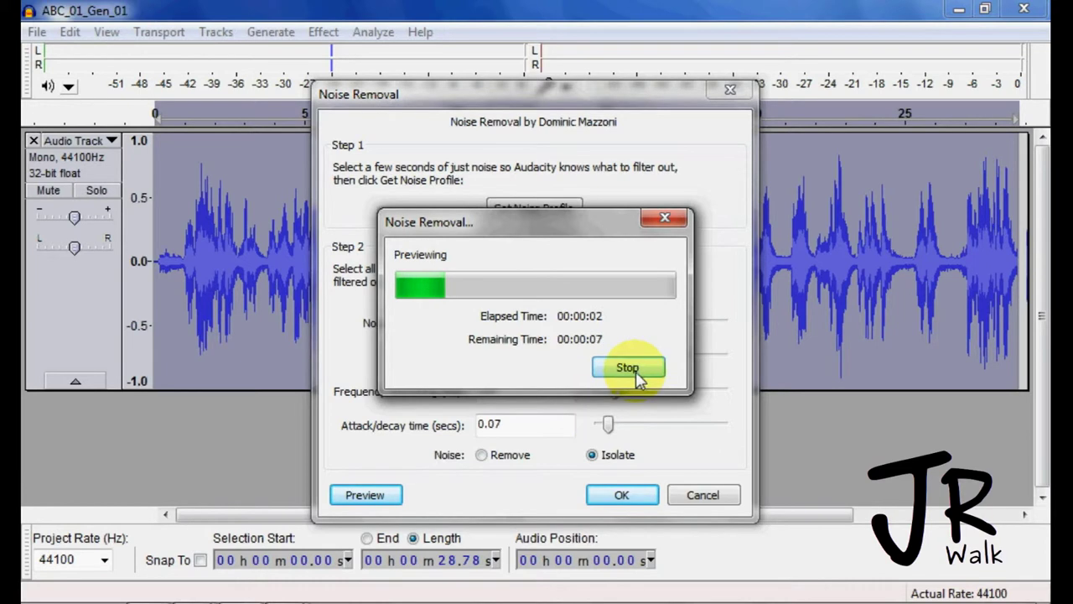
left_click(635, 368)
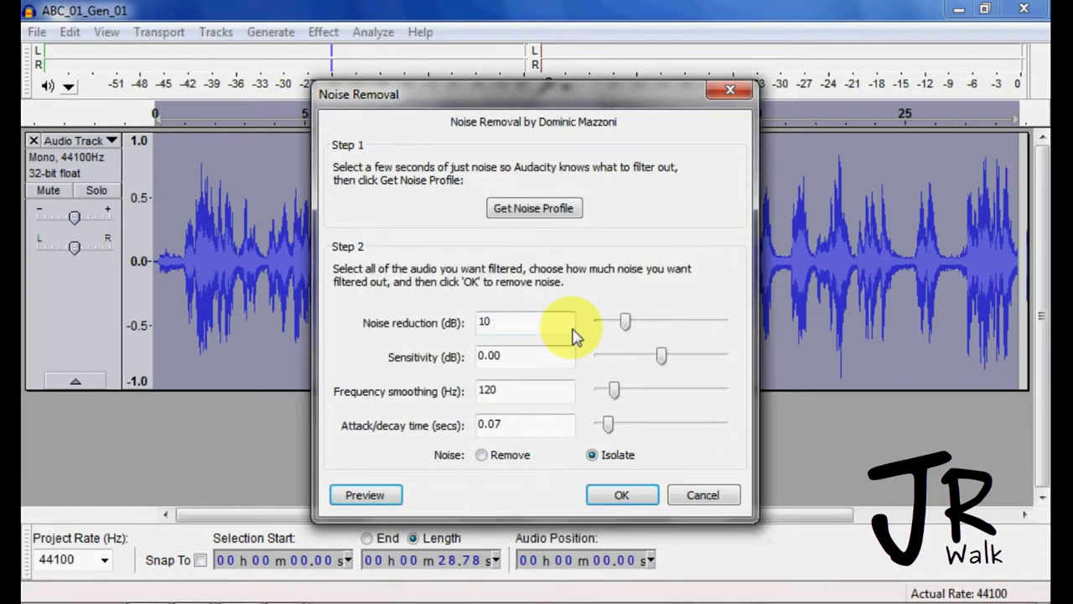
left_click_drag(629, 327, 726, 328)
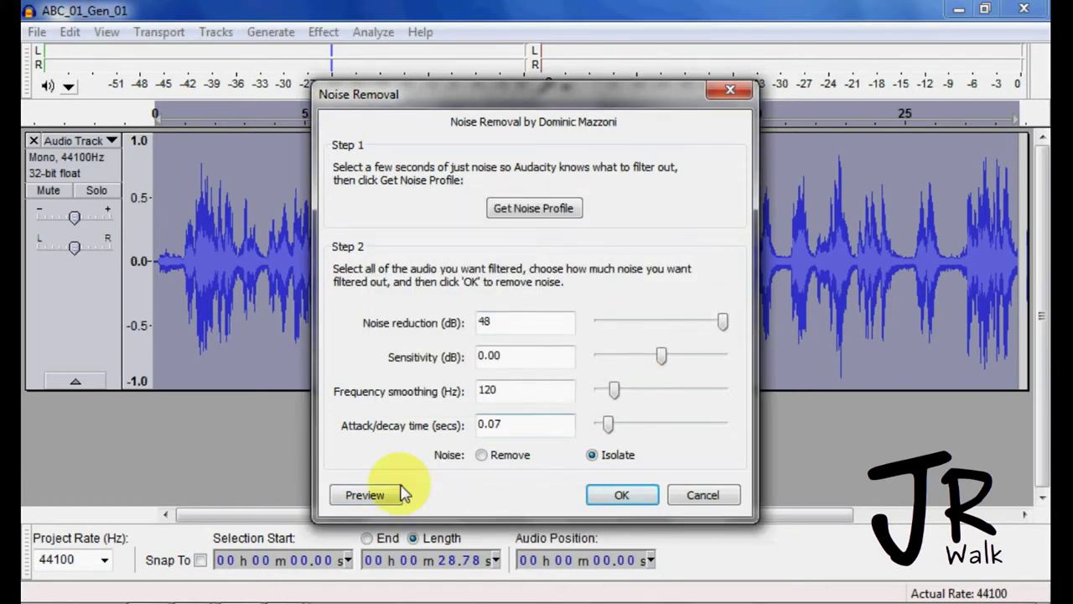
left_click(376, 496)
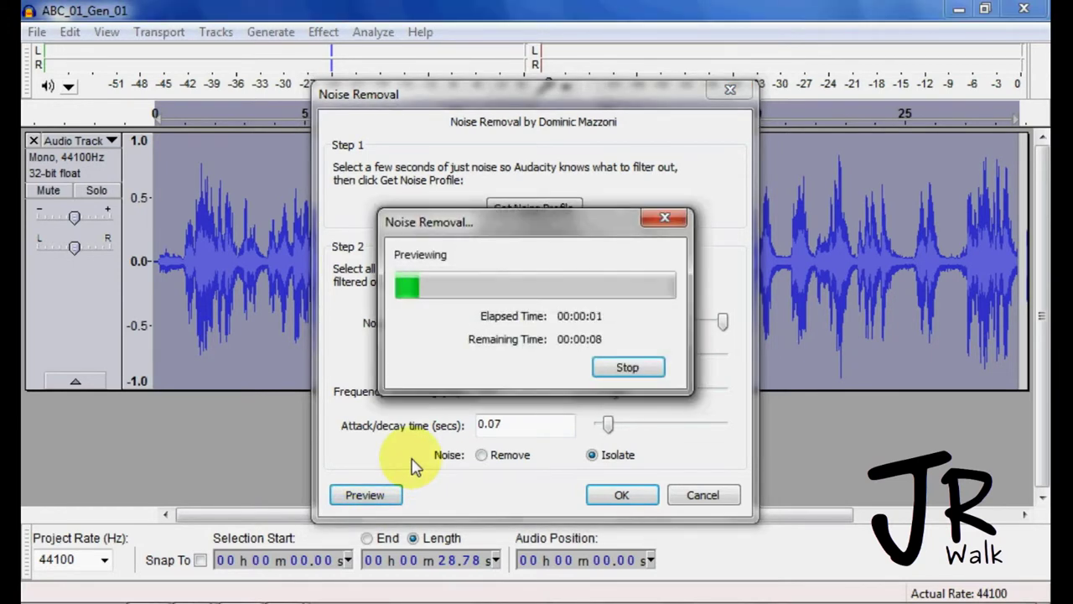
left_click(628, 374)
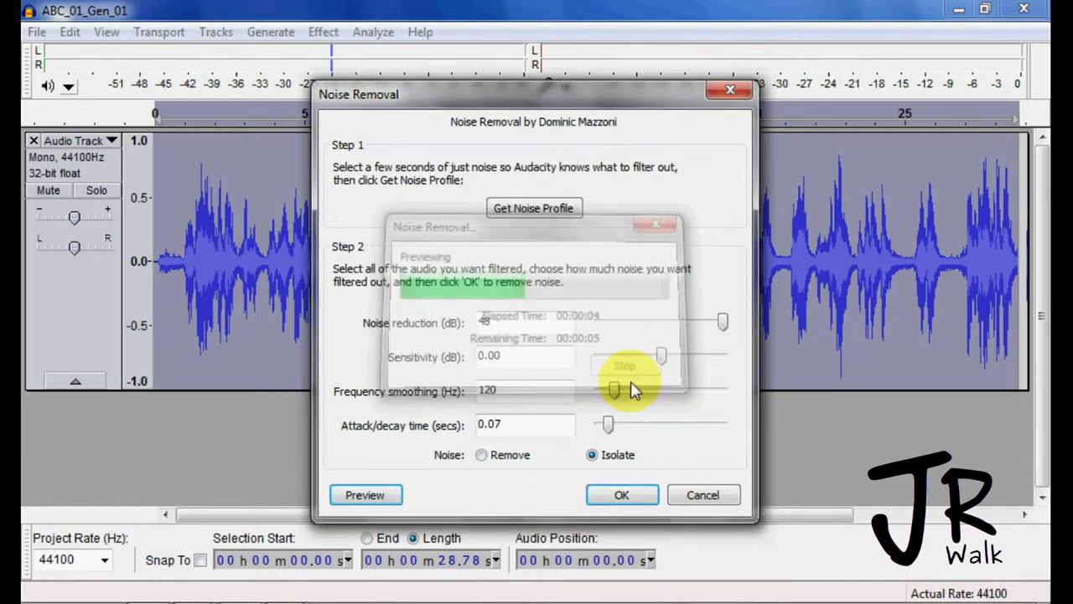
Settle on 140 Hz smoothing, 21 dB reduction and 0.10 s attack/decay, previewing each change
left_click_drag(617, 389, 618, 389)
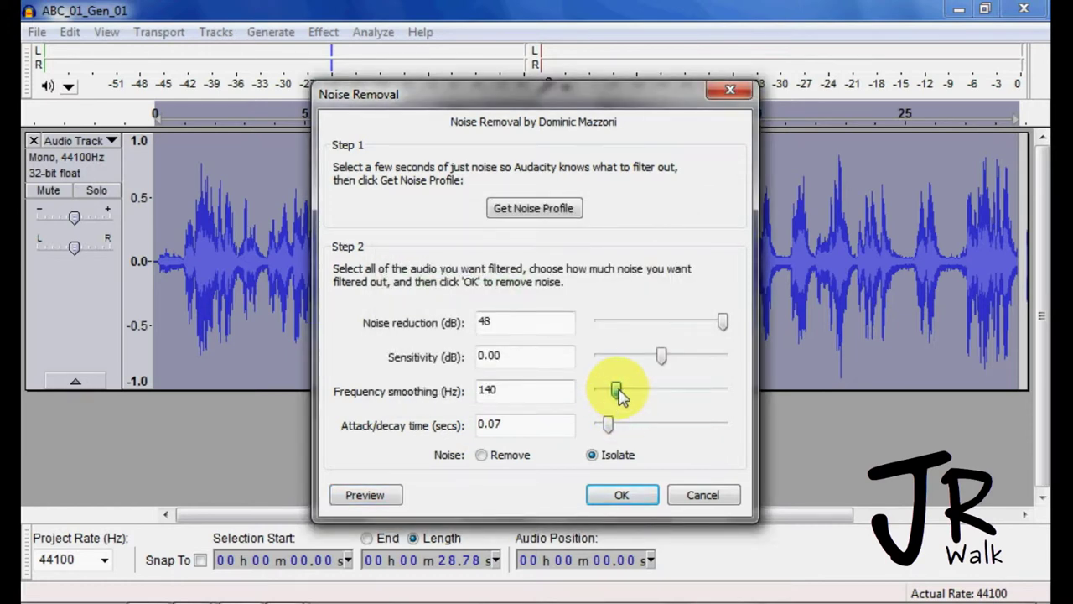
left_click_drag(721, 324, 654, 332)
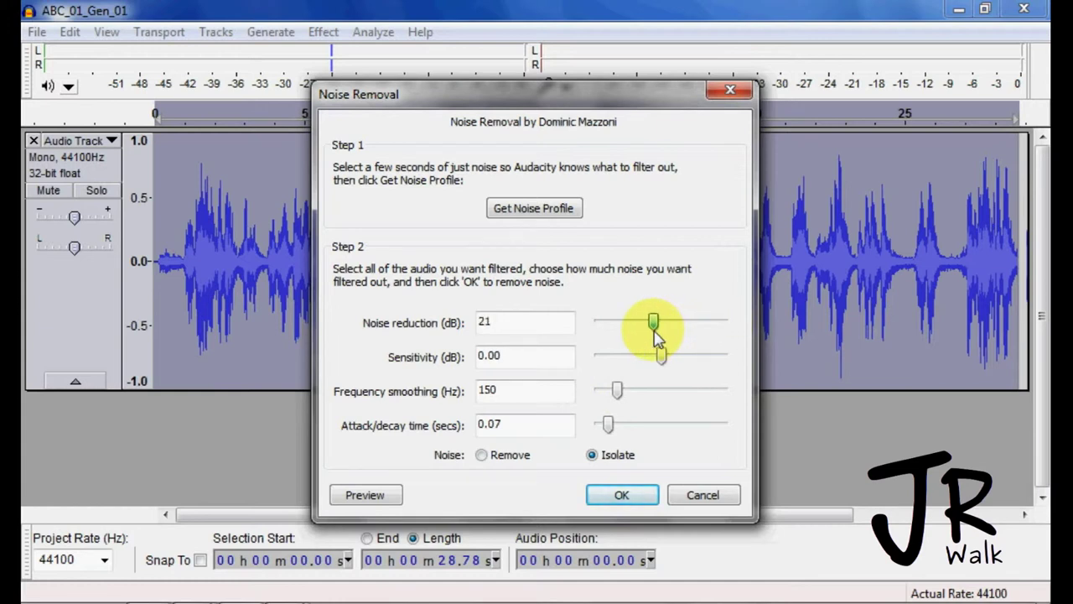
left_click(371, 494)
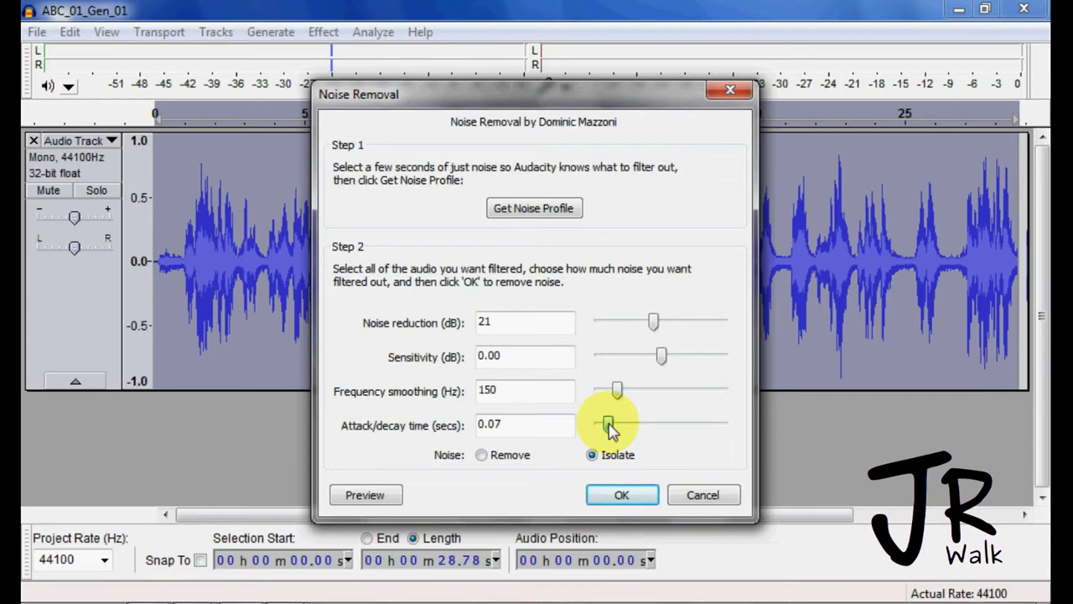
left_click(391, 498)
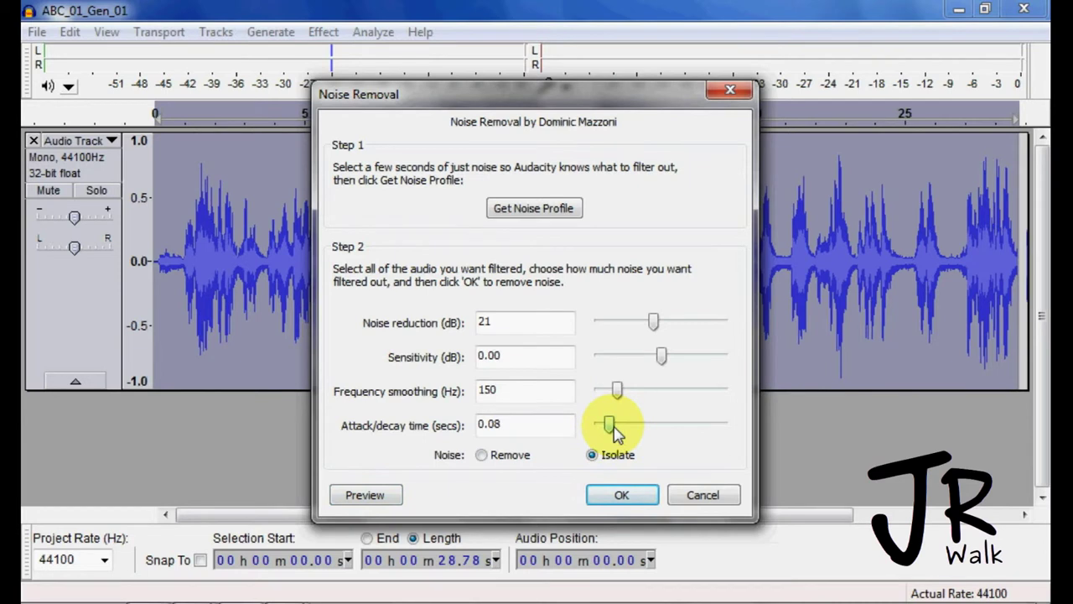
left_click_drag(611, 426, 613, 428)
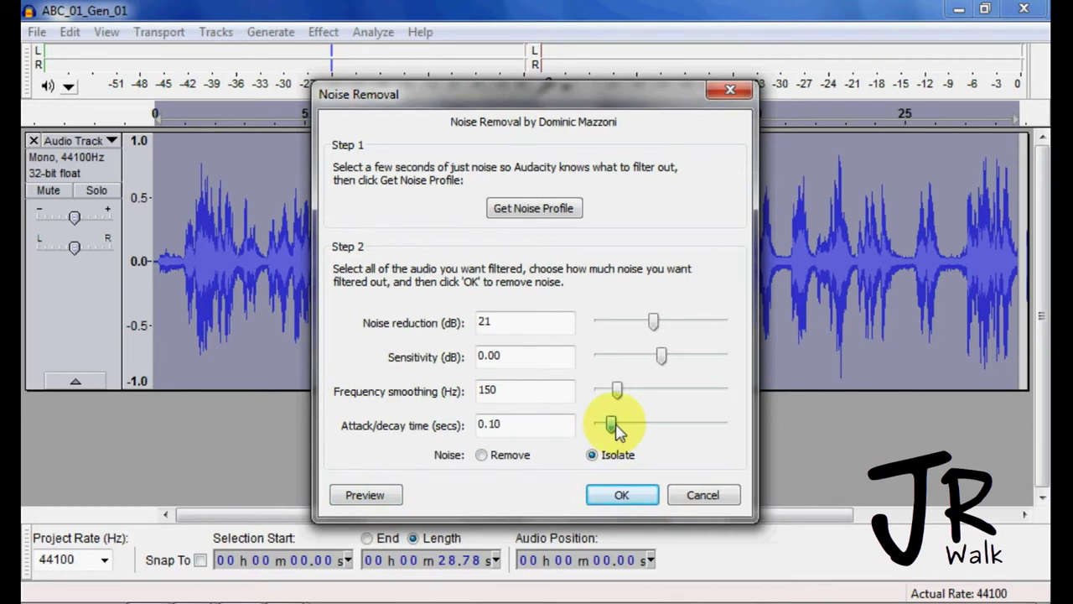
left_click(383, 496)
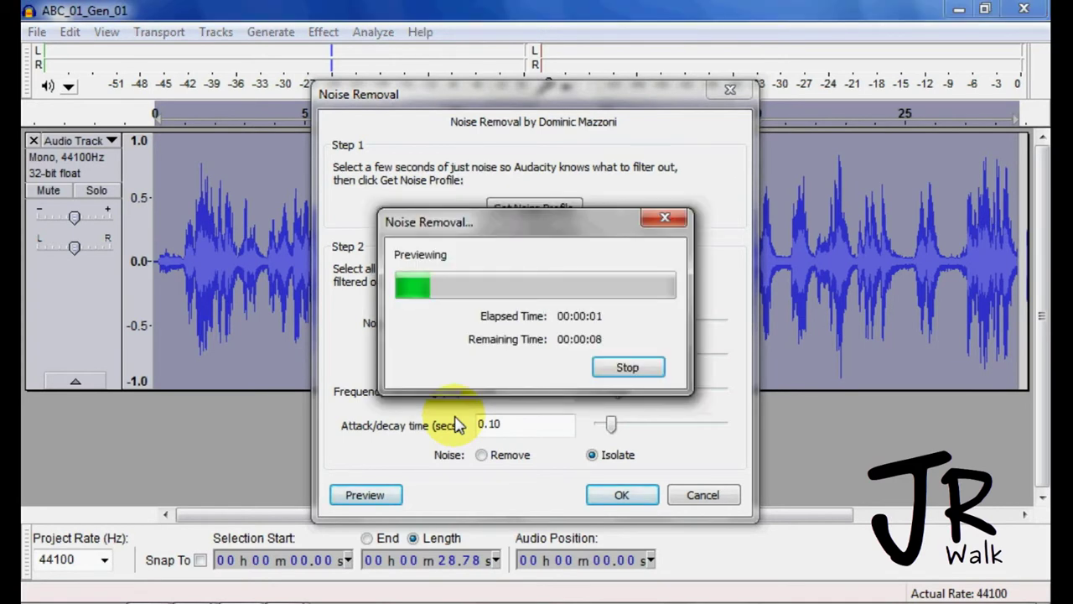
left_click(618, 371)
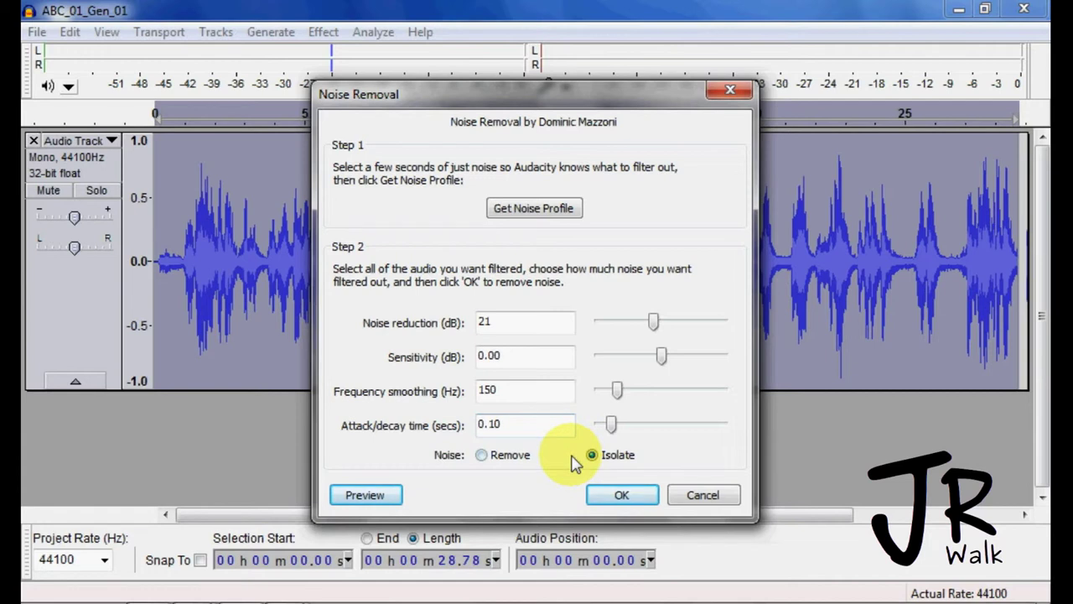
Switch the noise mode back to Remove and preview the cleaned narration
left_click(483, 457)
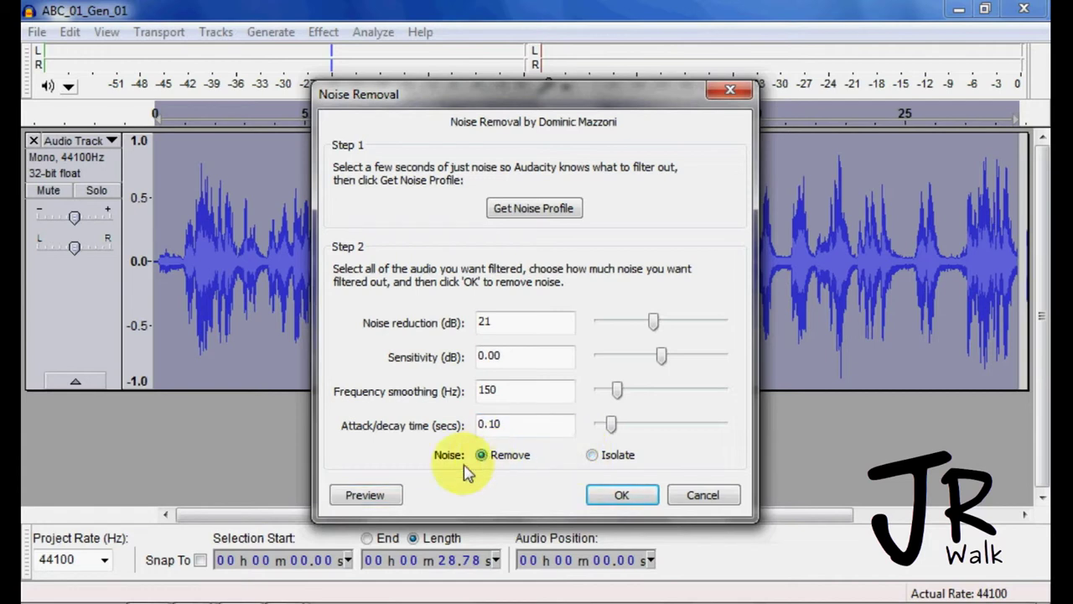
left_click(383, 496)
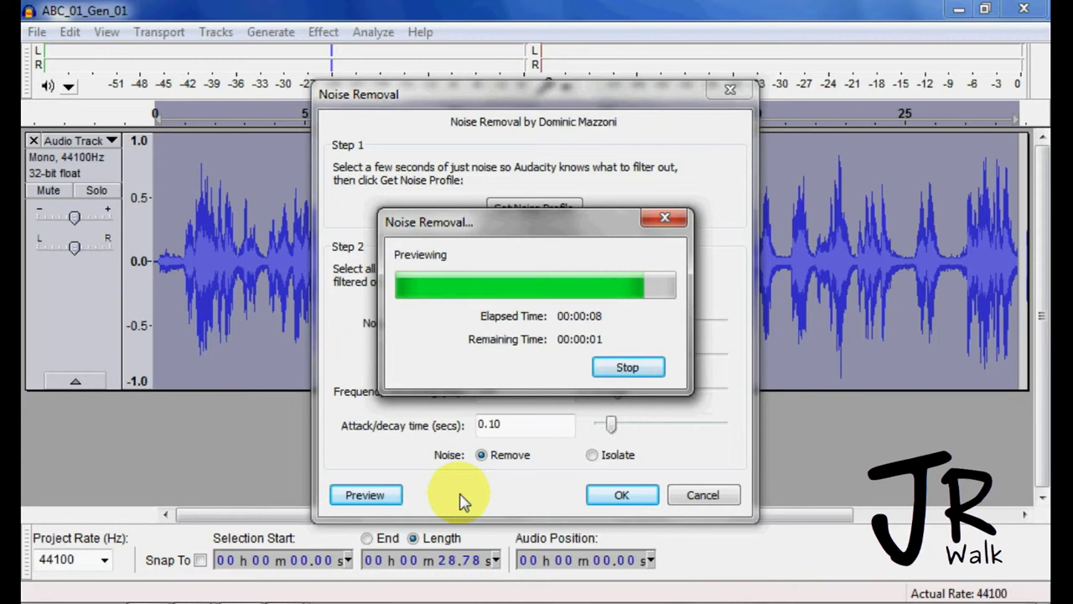
Apply the noise removal and listen to the cleaned narration from near the start
left_click(621, 495)
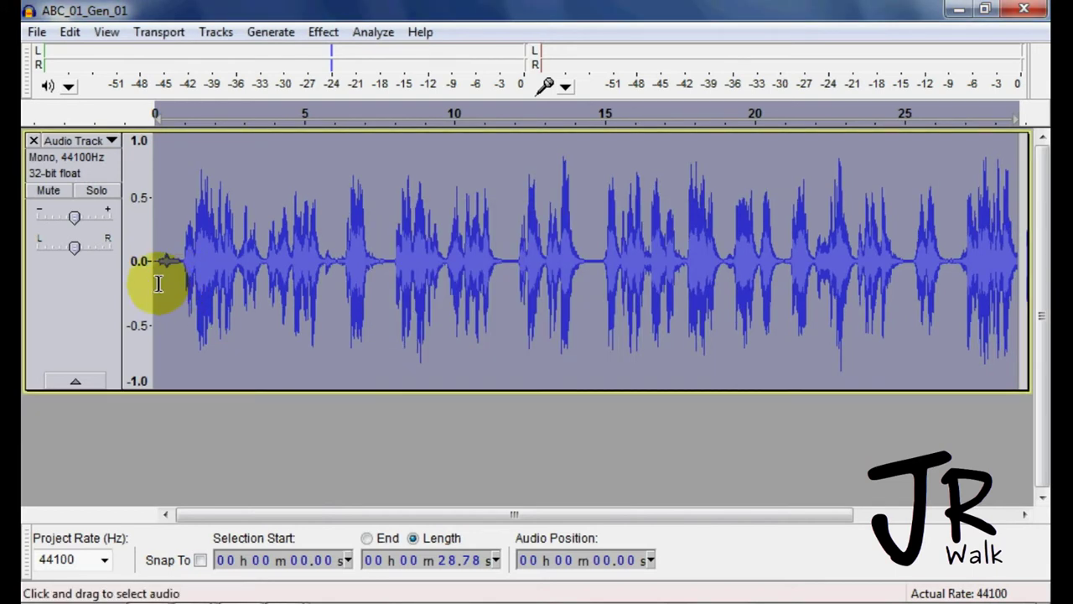
left_click(158, 283)
key("space")
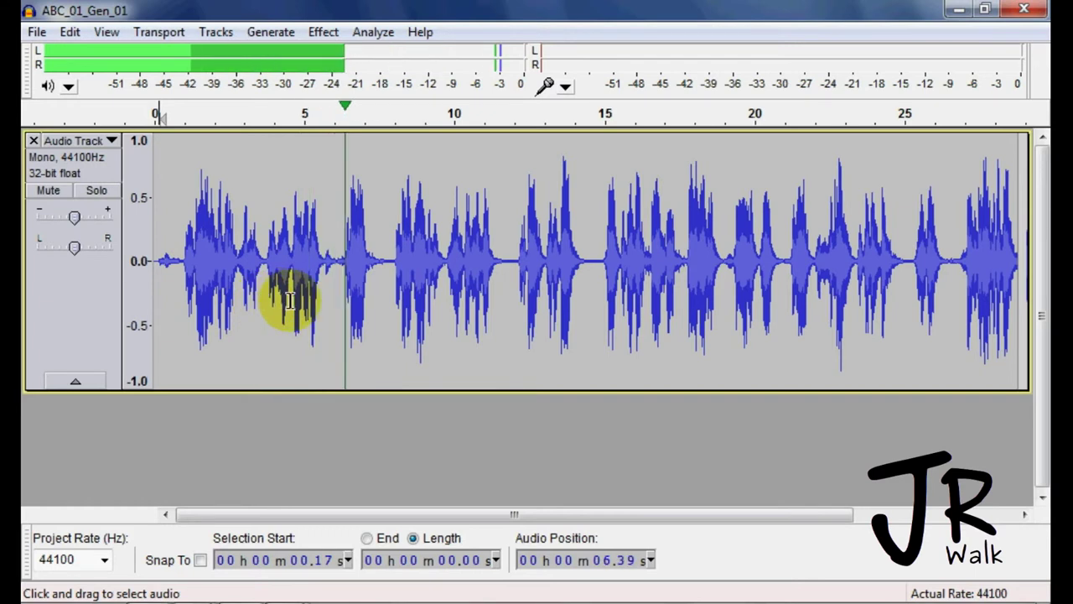
key("x")
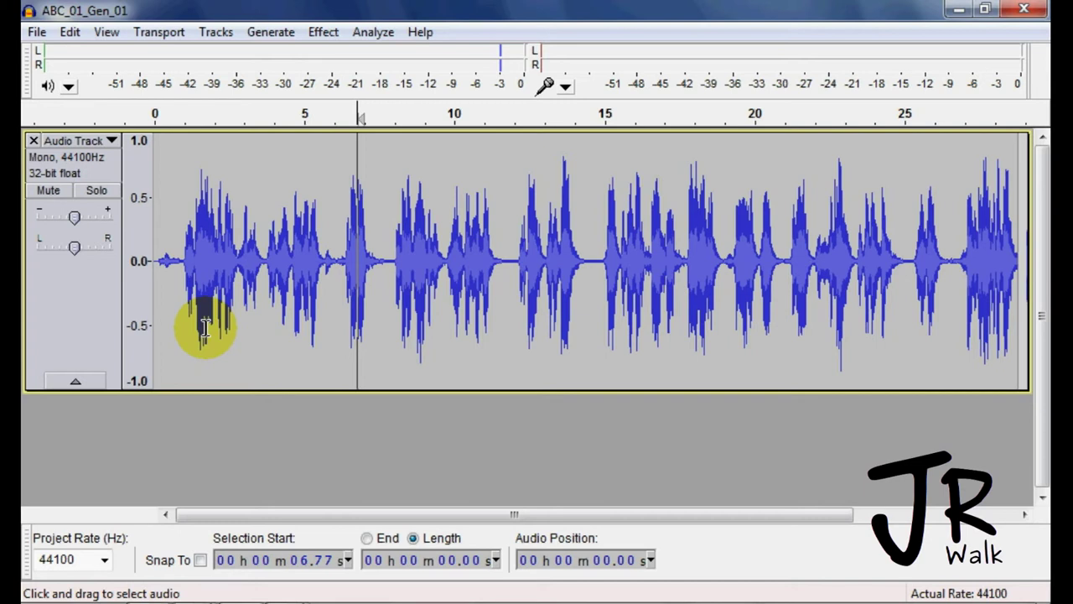
Select the whole track and play the narration from near the start for comparison
key("ctrl+a")
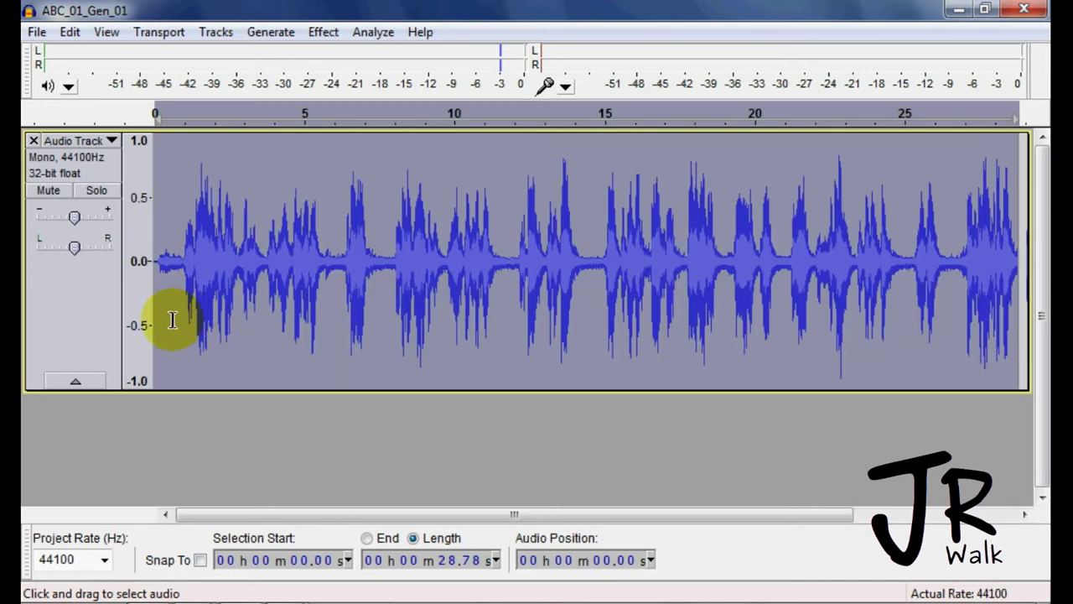
left_click(173, 323)
key("space")
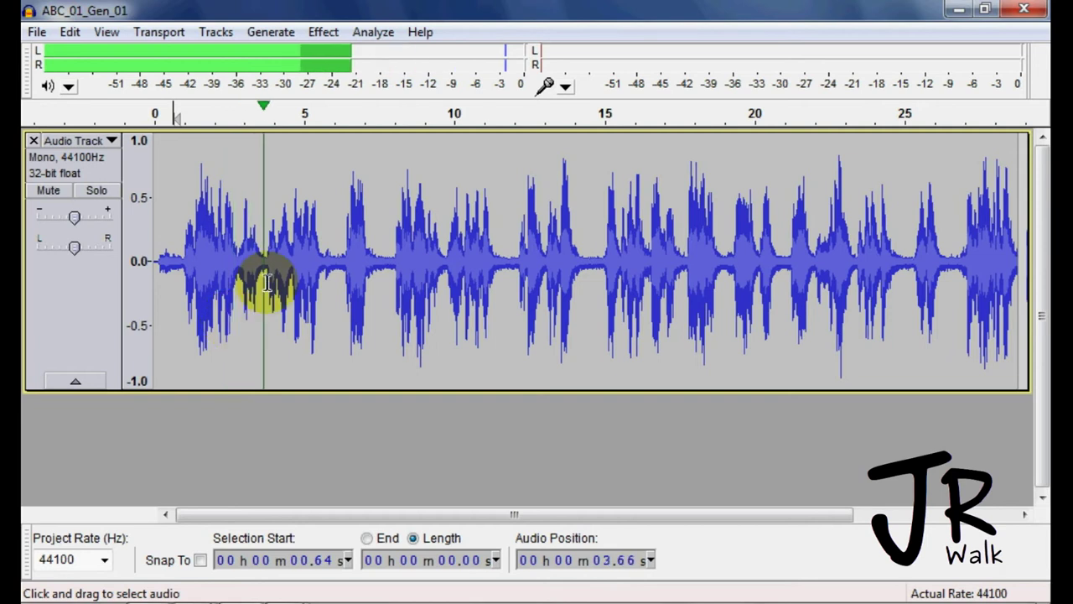
key("x")
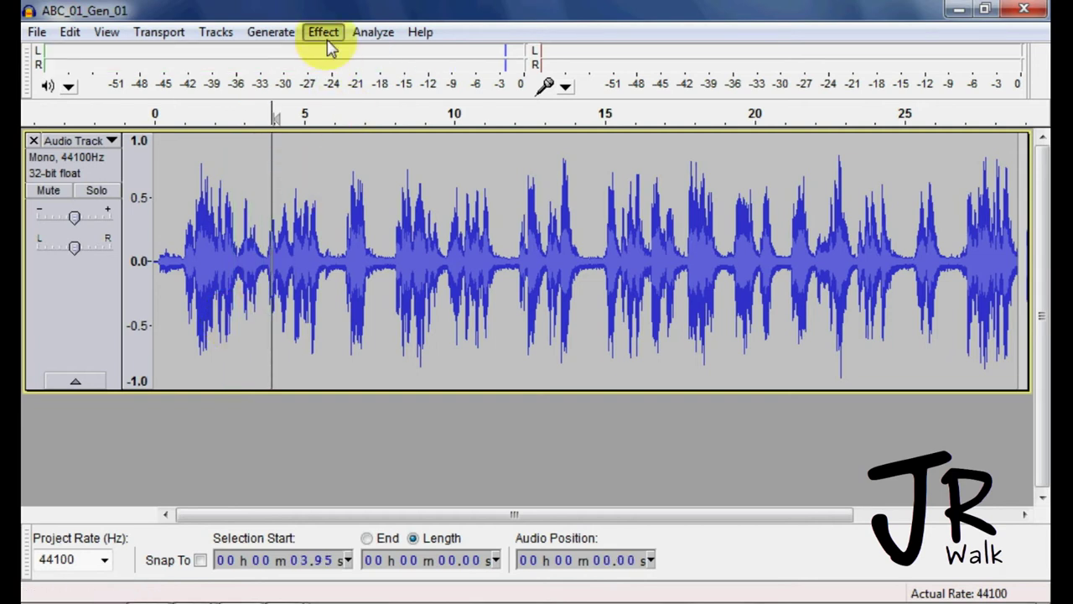
Repeat Noise Removal on the track and play the cleaned narration again
left_click(324, 32)
left_click(323, 227)
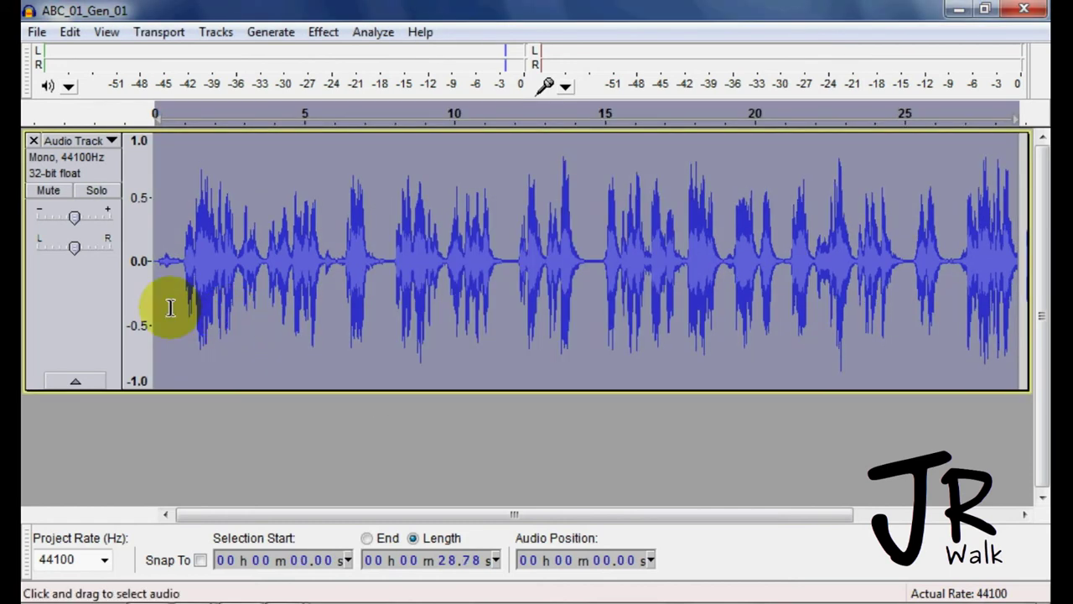
left_click(171, 308)
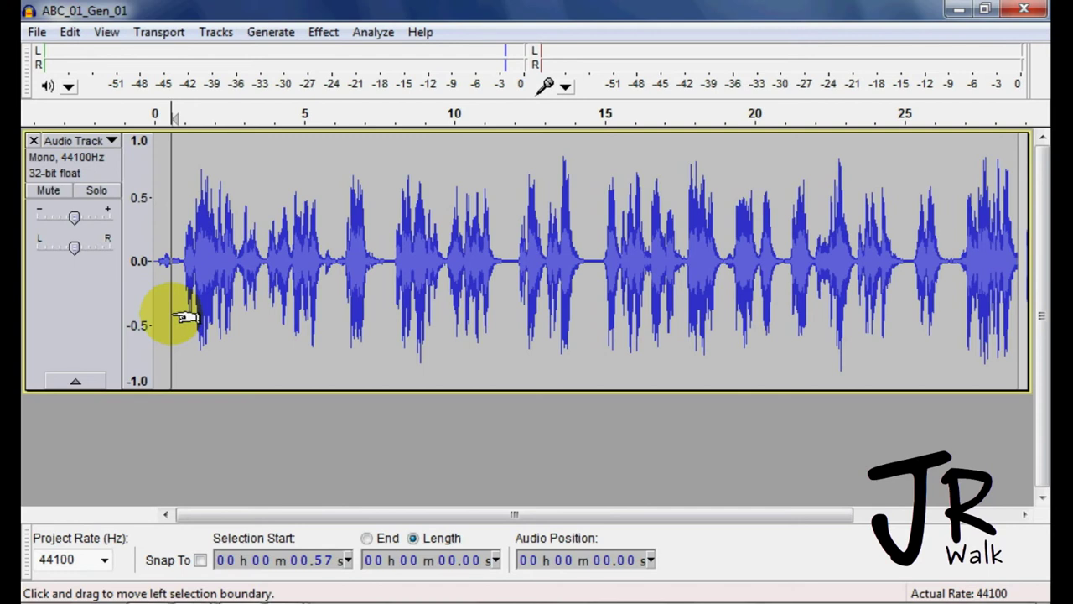
key("space")
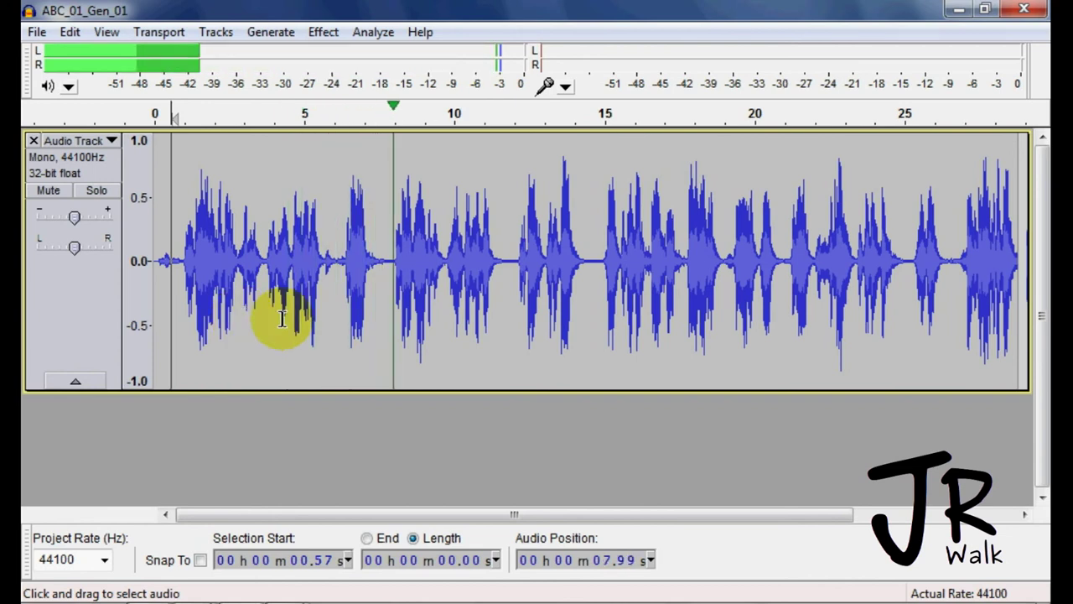
key("x")
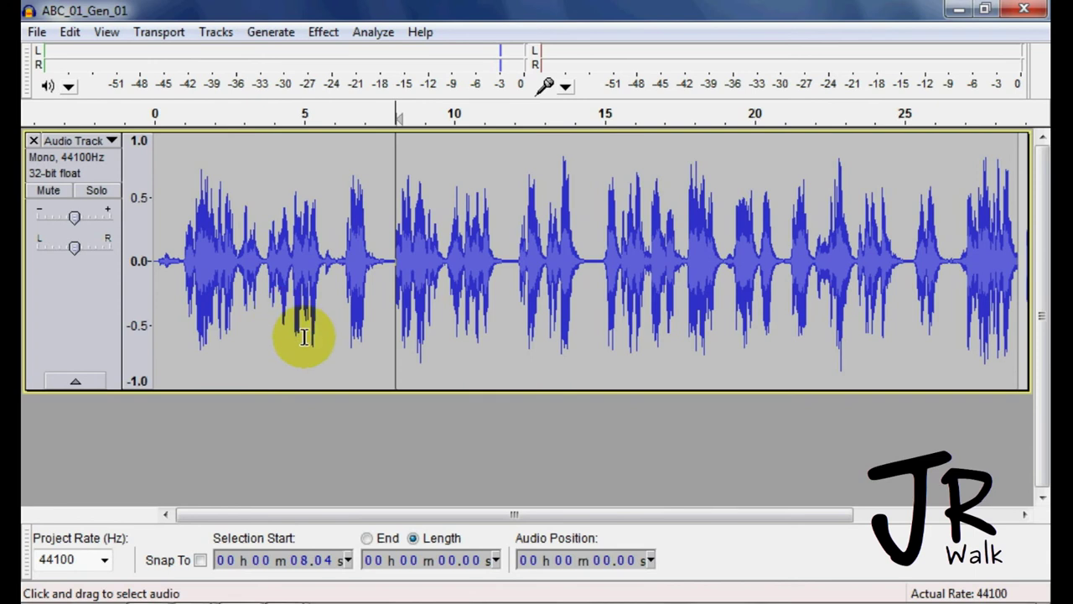